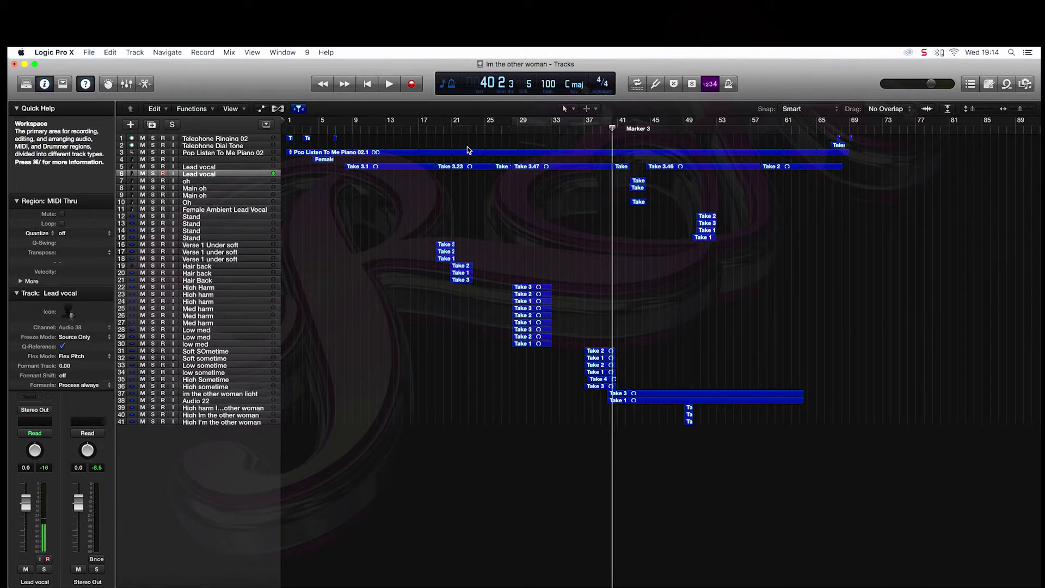
- Show the global tracks above the track list
{"action": "scroll", "coordinate": [246, 127], "scroll_direction": "right", "scroll_amount": 1}
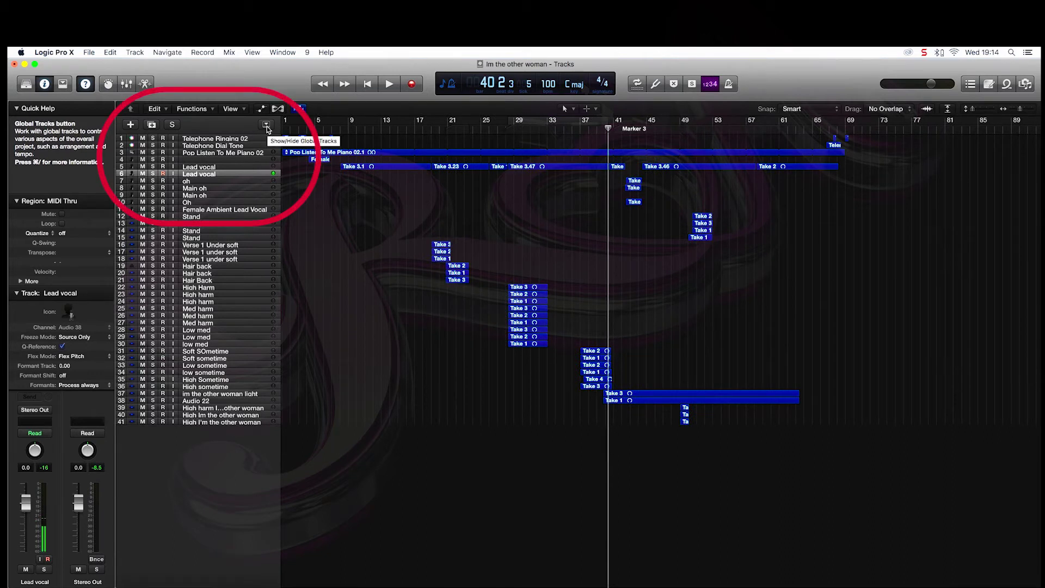
{"action": "left_click", "coordinate": [266, 125]}
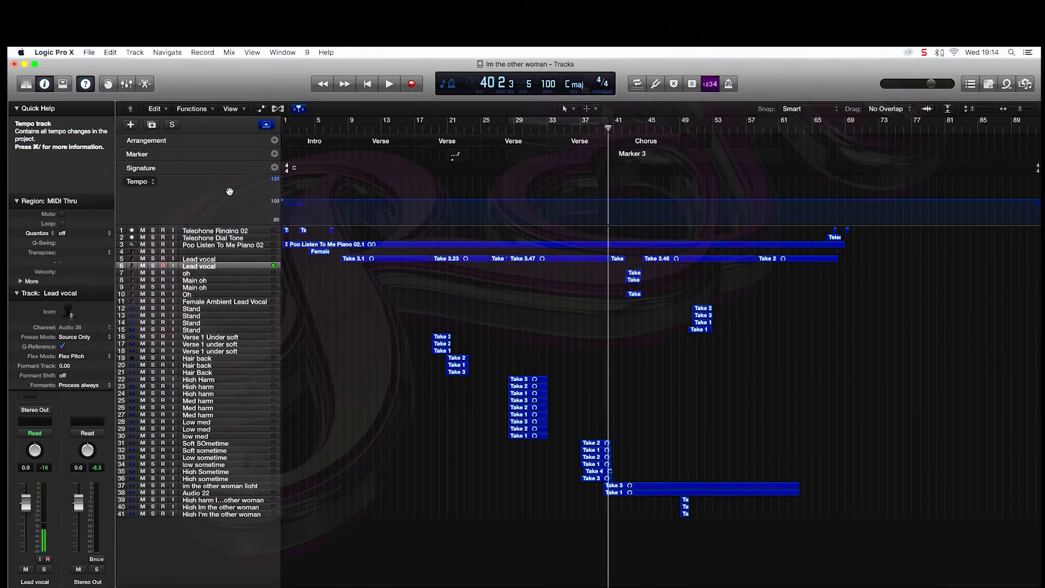
{"action": "scroll", "coordinate": [482, 169], "scroll_direction": "left", "scroll_amount": 1}
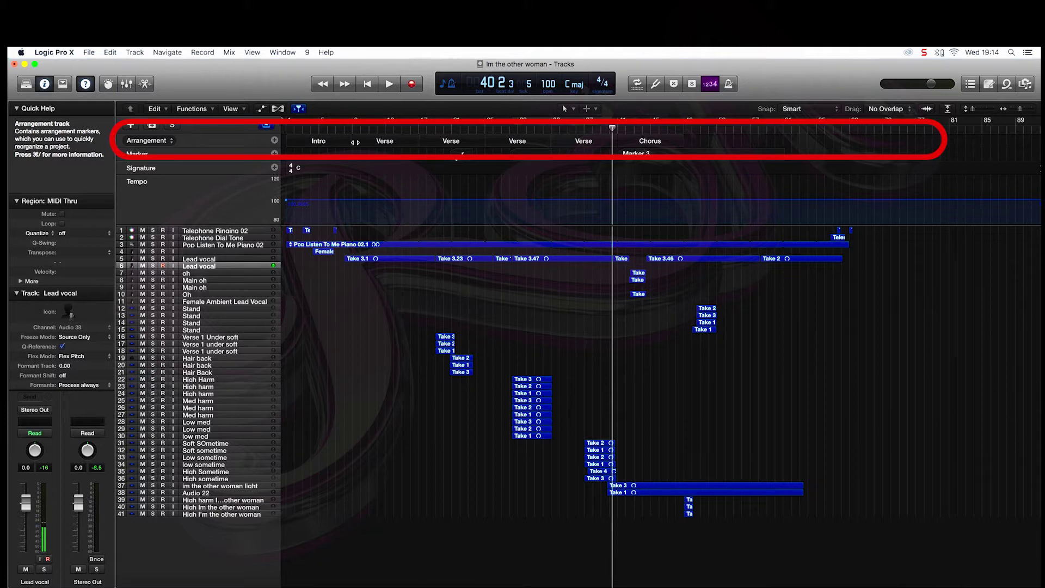
{"action": "scroll", "coordinate": [349, 141], "scroll_direction": "right", "scroll_amount": 1}
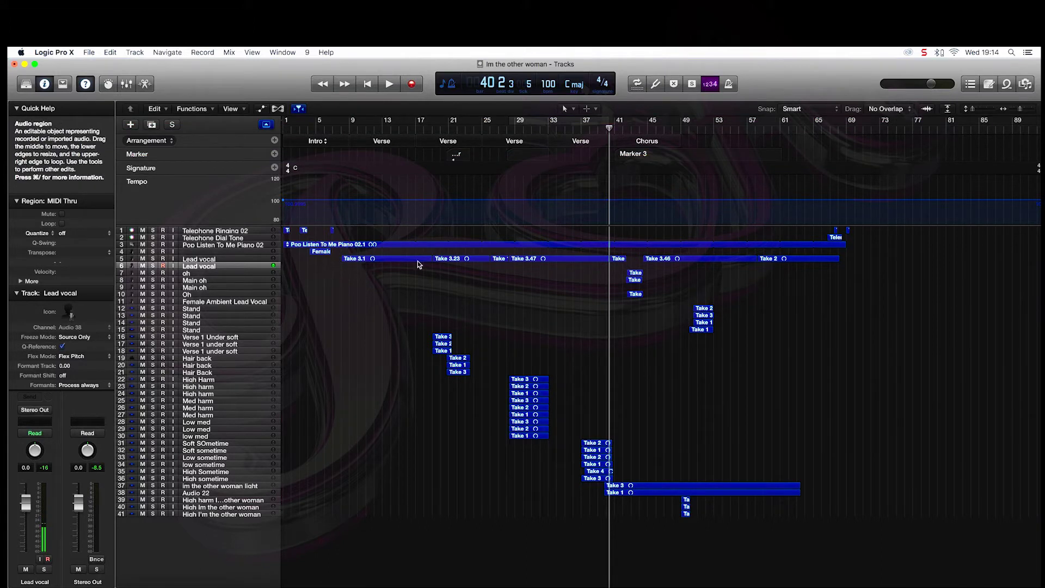
- Extend the Intro arrangement marker so that it ends at bar 8, where the lead vocal starts
{"action": "left_click", "coordinate": [348, 141]}
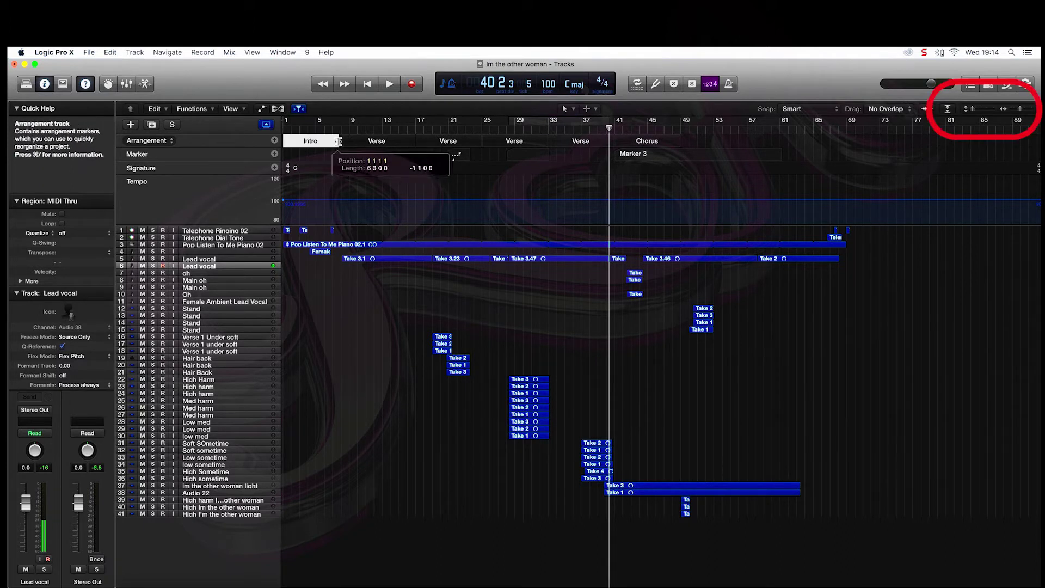
{"action": "left_click", "coordinate": [1022, 109]}
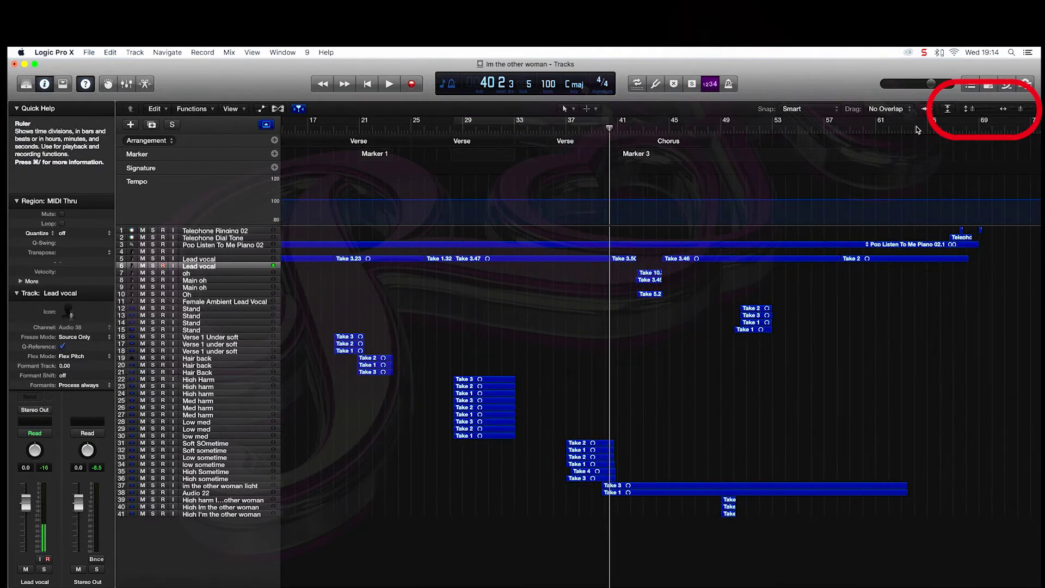
{"action": "scroll", "coordinate": [427, 198], "scroll_direction": "left", "scroll_amount": 5}
{"action": "left_click_drag", "start_coordinate": [794, 128], "coordinate": [376, 128]}
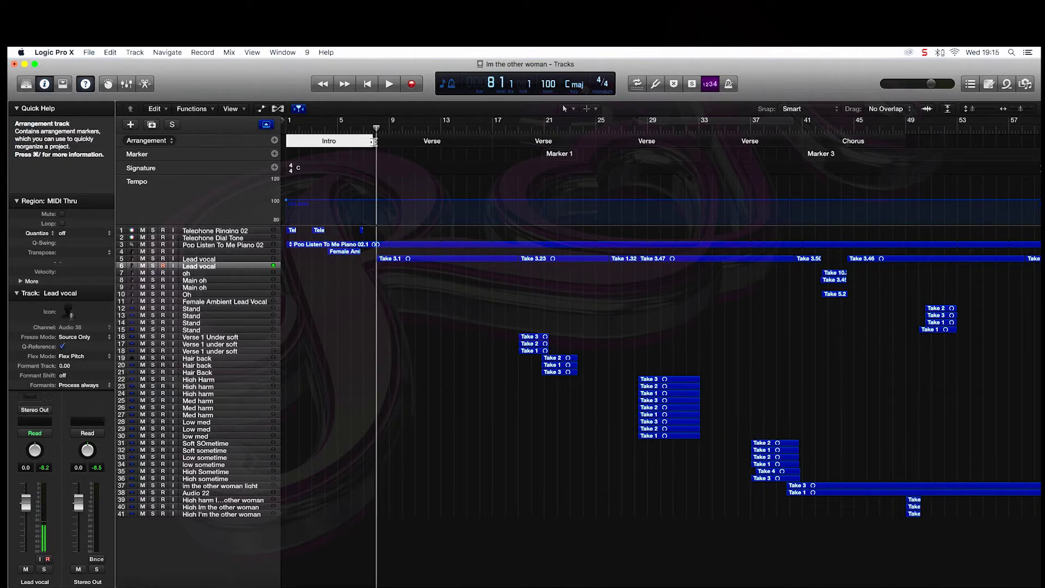
{"action": "left_click_drag", "start_coordinate": [374, 142], "coordinate": [377, 142]}
{"action": "left_click", "coordinate": [348, 142]}
- Join the last three regions on the upper Lead vocal track into one new audio region
{"action": "scroll", "coordinate": [478, 139], "scroll_direction": "right", "scroll_amount": 1}
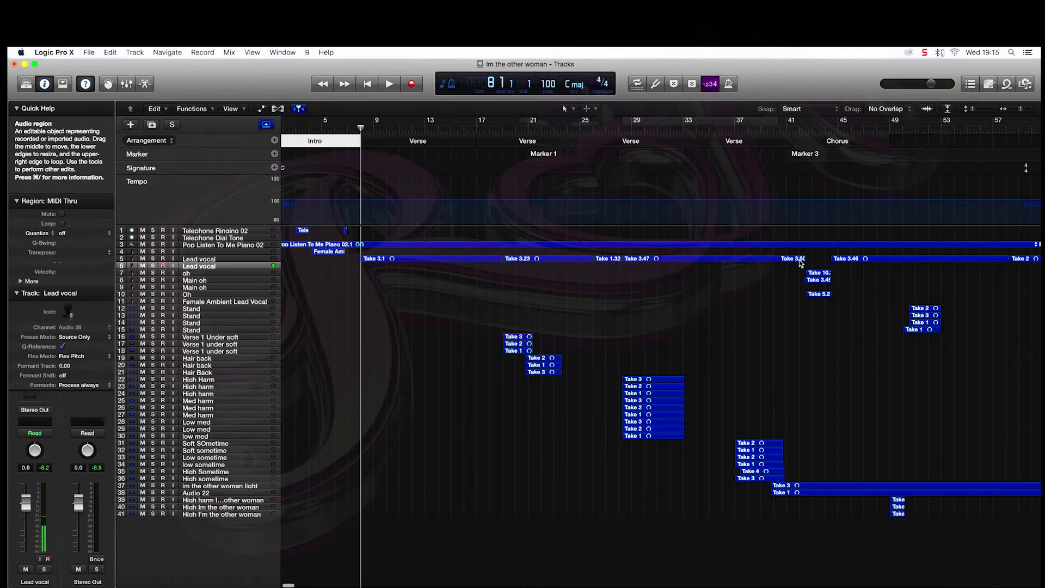
{"action": "scroll", "coordinate": [794, 263], "scroll_direction": "right", "scroll_amount": 10}
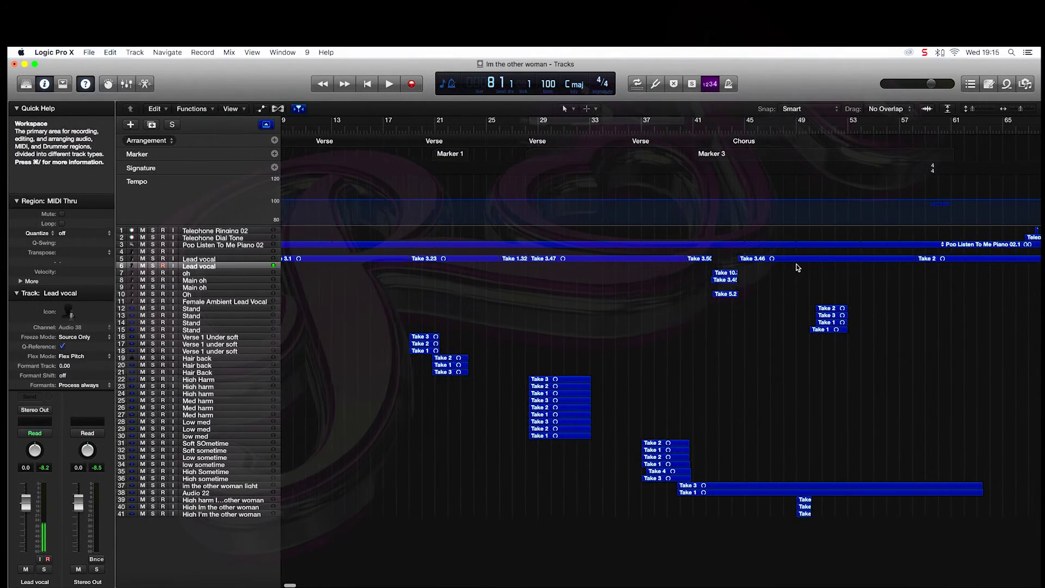
{"action": "left_click_drag", "start_coordinate": [964, 263], "coordinate": [606, 261]}
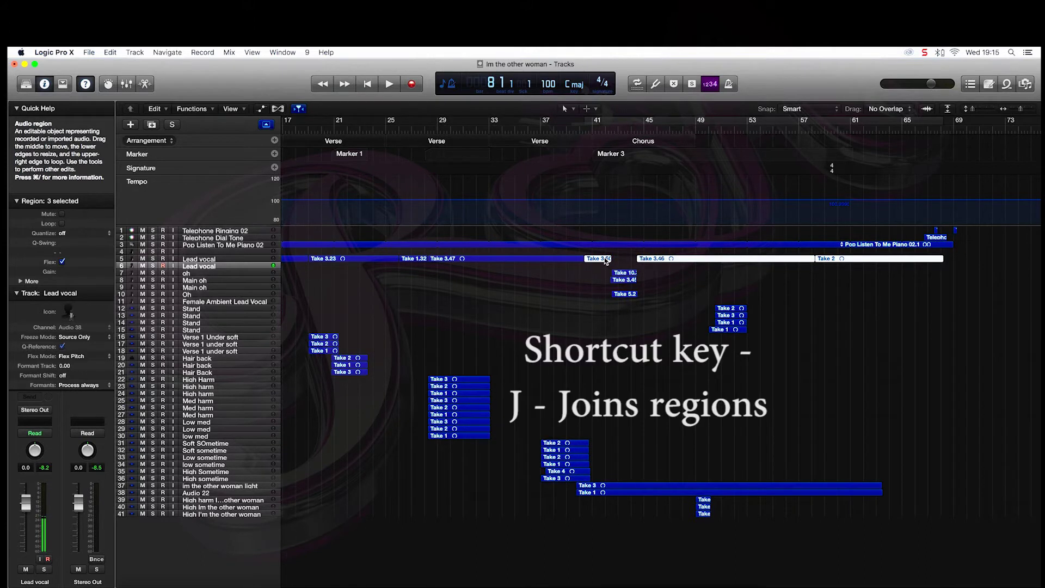
{"action": "key", "text": "j"}
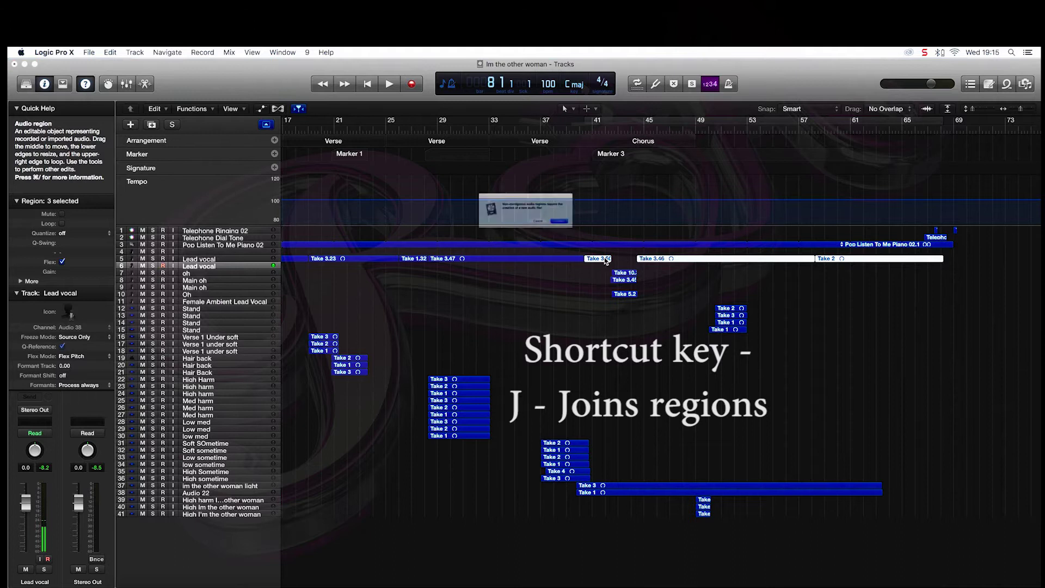
{"action": "left_click", "coordinate": [603, 236]}
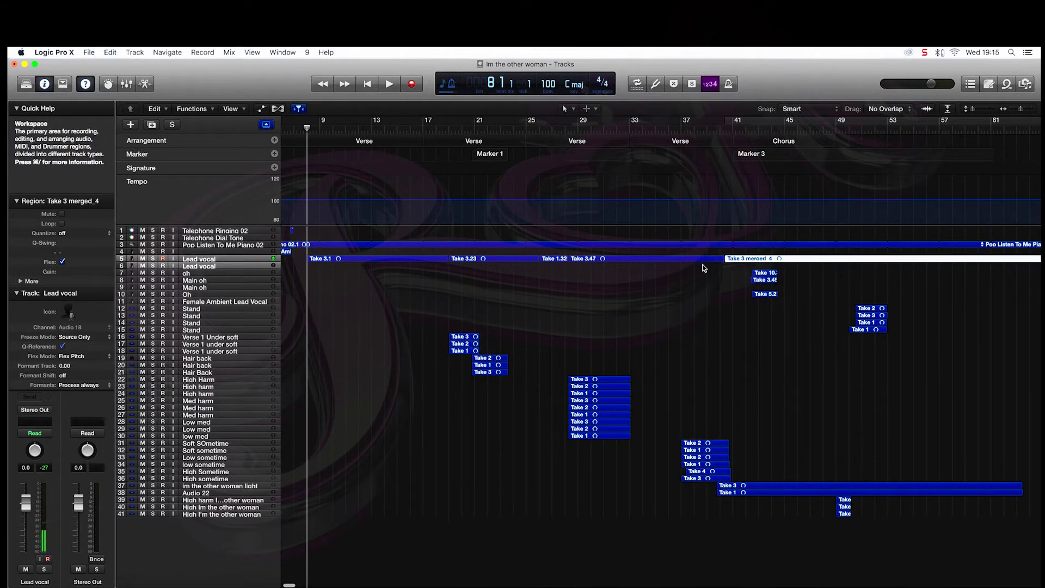
- Move the joined chorus region onto the second Lead vocal track and rename that track Chorus
{"action": "left_click_drag", "start_coordinate": [756, 260], "coordinate": [757, 267]}
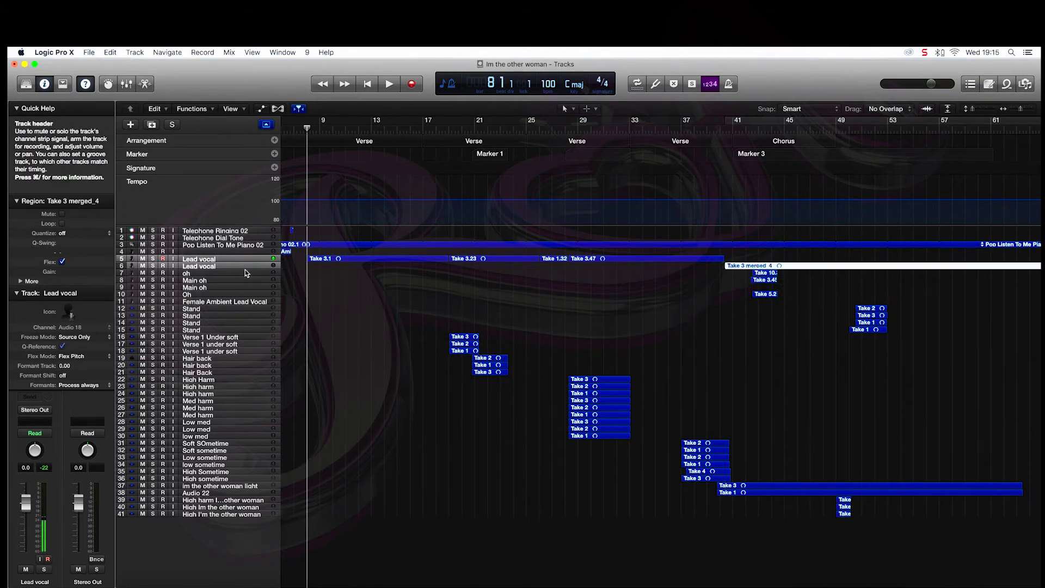
{"action": "left_click", "coordinate": [213, 267]}
{"action": "double_click", "coordinate": [213, 267]}
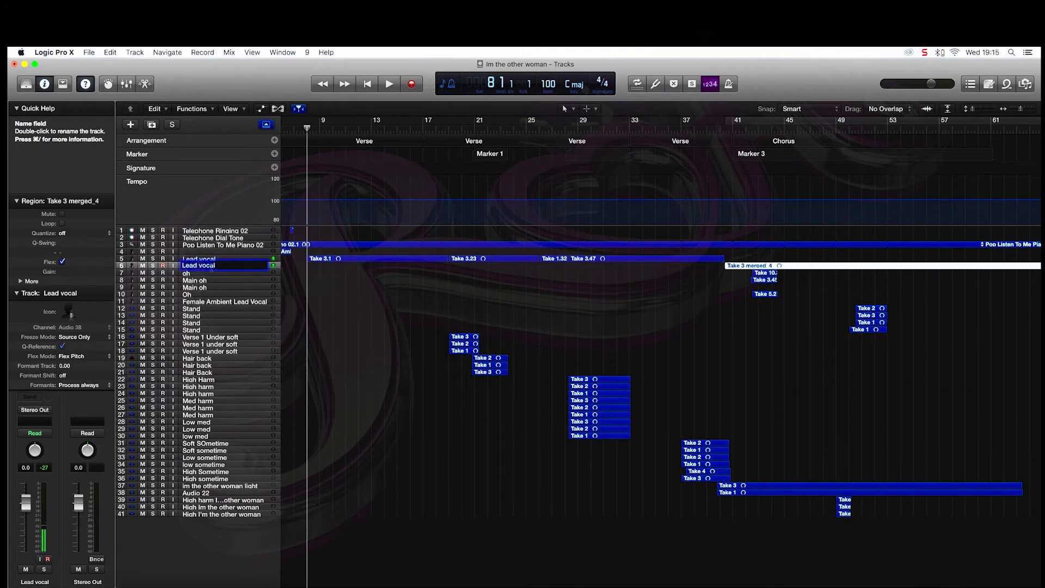
{"action": "type", "text": "Chorus"}
{"action": "key", "text": "Return"}
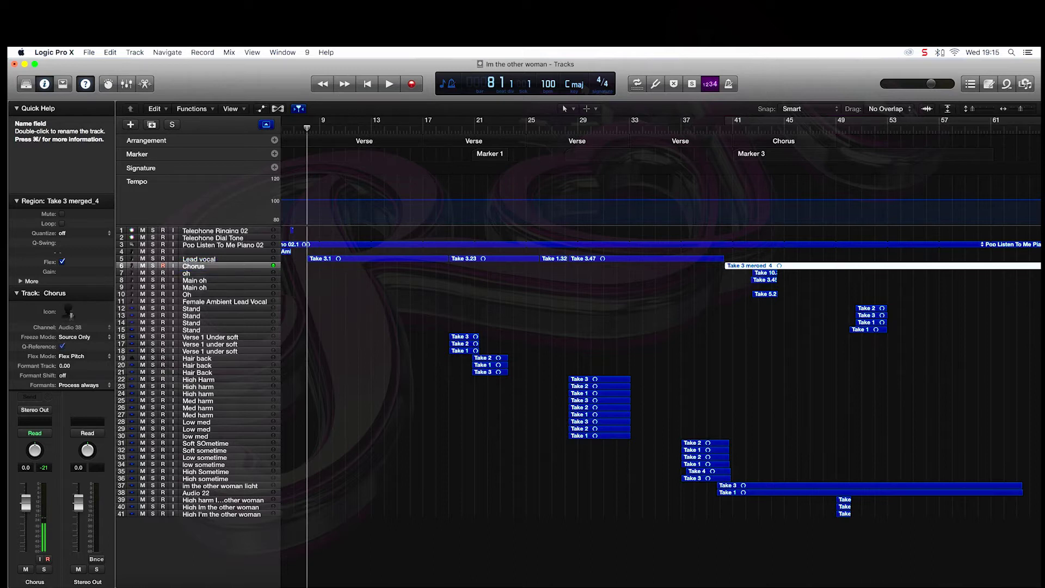
- Join the four verse regions remaining on the Lead vocal track into a single region
{"action": "scroll", "coordinate": [599, 269], "scroll_direction": "left", "scroll_amount": 2}
{"action": "left_click_drag", "start_coordinate": [752, 273], "coordinate": [360, 258]}
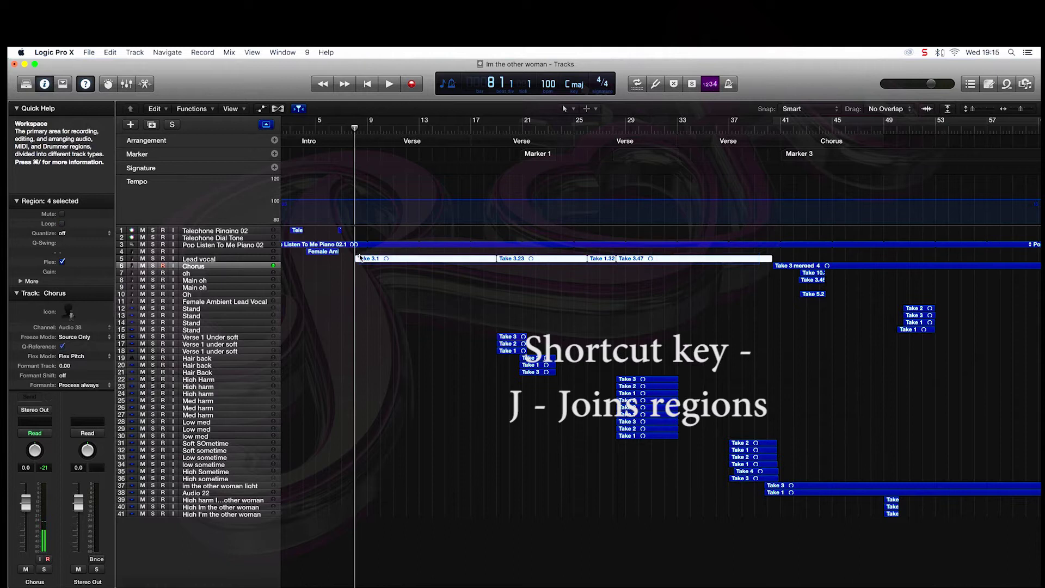
{"action": "scroll", "coordinate": [360, 258], "scroll_direction": "right", "scroll_amount": 1}
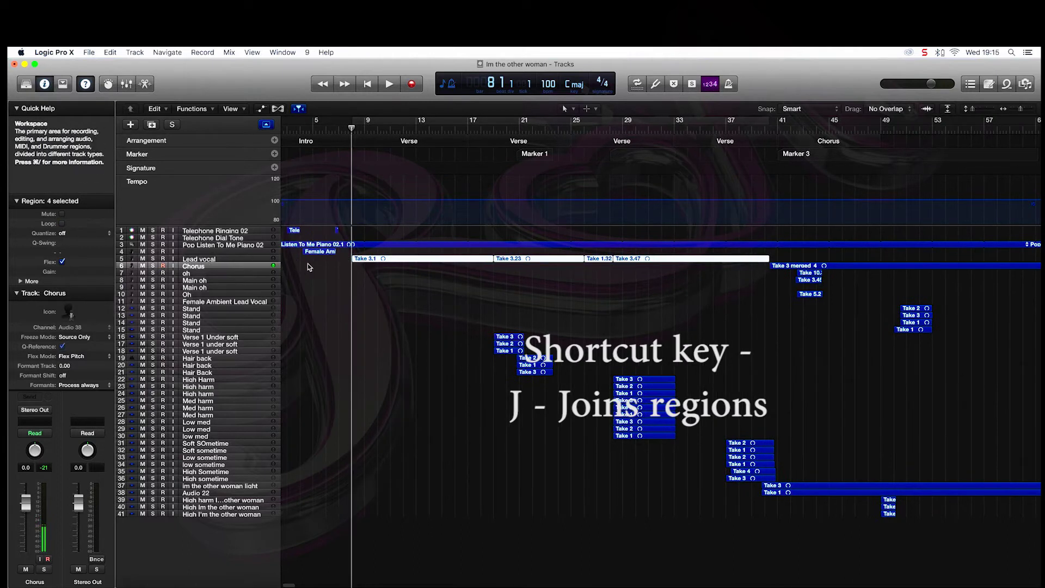
{"action": "key", "text": "super+j"}
{"action": "key", "text": "Return"}
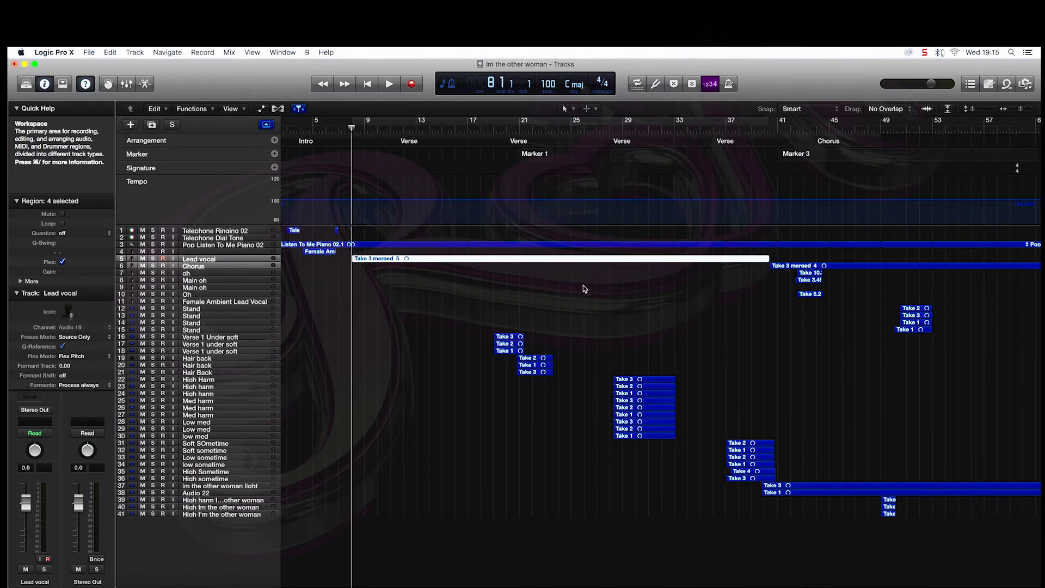
{"action": "scroll", "coordinate": [582, 289], "scroll_direction": "right", "scroll_amount": 2}
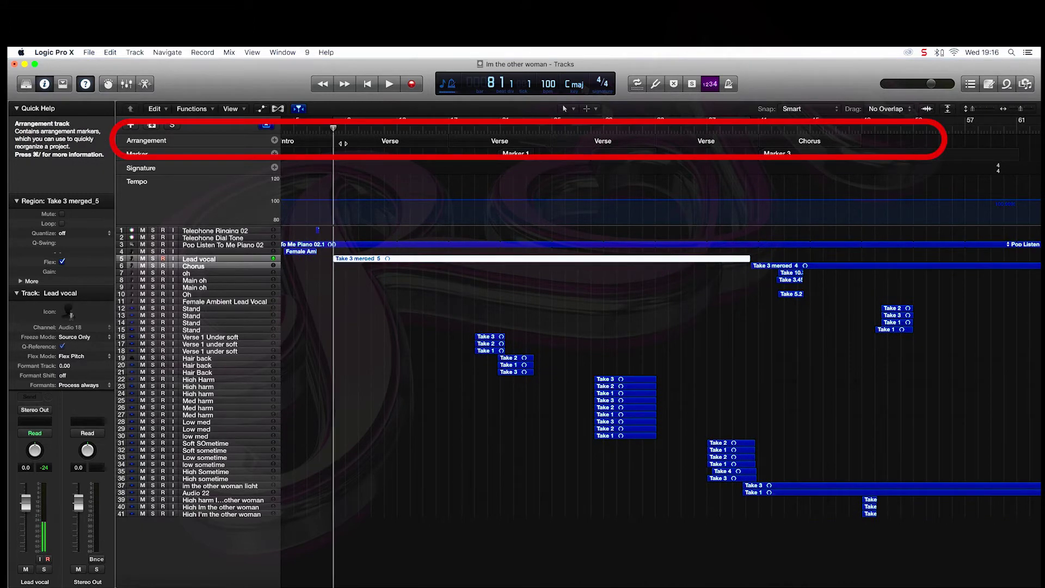
- Extend the first Verse arrangement marker over the following verses to about bar 40
{"action": "scroll", "coordinate": [397, 144], "scroll_direction": "left", "scroll_amount": 4}
{"action": "left_click_drag", "start_coordinate": [496, 139], "coordinate": [794, 141]}
{"action": "scroll", "coordinate": [701, 197], "scroll_direction": "right", "scroll_amount": 6}
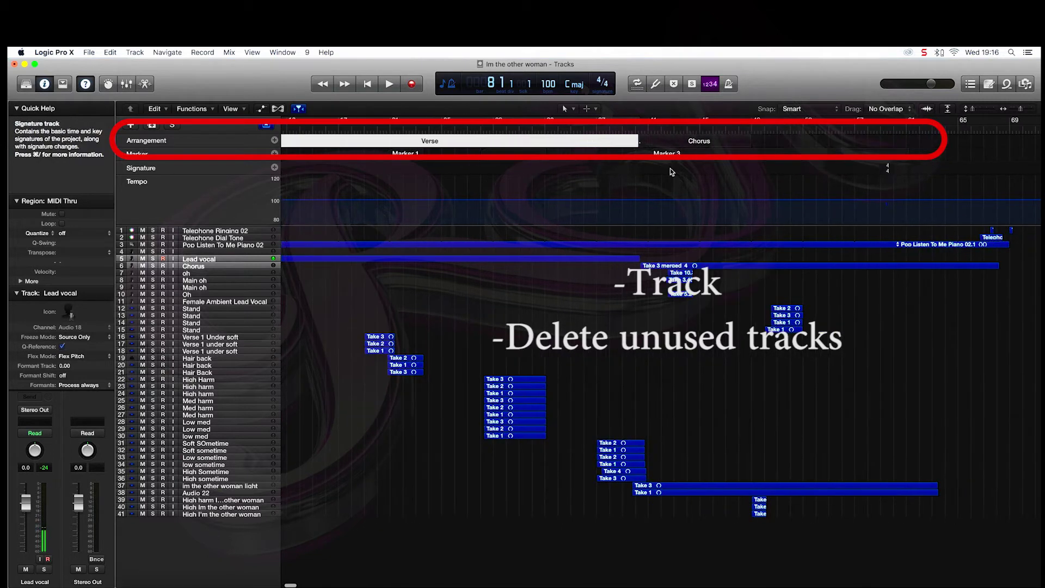
{"action": "left_click", "coordinate": [646, 143]}
{"action": "left_click", "coordinate": [647, 138]}
{"action": "left_click", "coordinate": [644, 143]}
{"action": "left_click", "coordinate": [642, 145]}
{"action": "left_click", "coordinate": [644, 142]}
{"action": "left_click", "coordinate": [644, 143]}
{"action": "left_click", "coordinate": [703, 142]}
{"action": "left_click", "coordinate": [668, 141]}
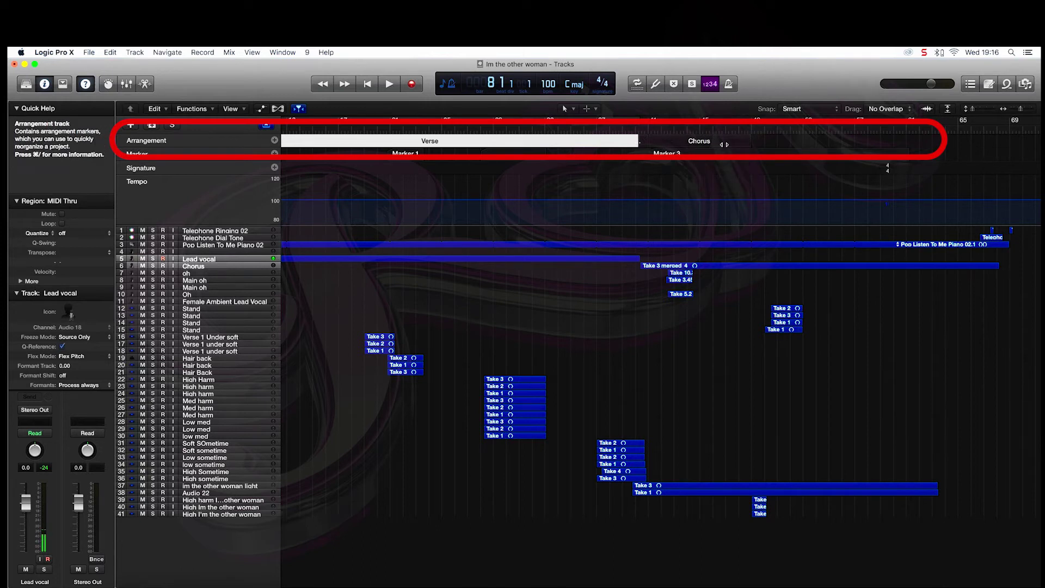
- Resize the Chorus arrangement marker so that it runs from bar 40 beat 2 to about bar 69
{"action": "scroll", "coordinate": [731, 127], "scroll_direction": "right", "scroll_amount": 2}
{"action": "mouse_move", "coordinate": [703, 141]}
{"action": "left_mouse_down"}
{"action": "mouse_move", "coordinate": [882, 143]}
{"action": "mouse_move", "coordinate": [965, 167]}
{"action": "left_mouse_up"}
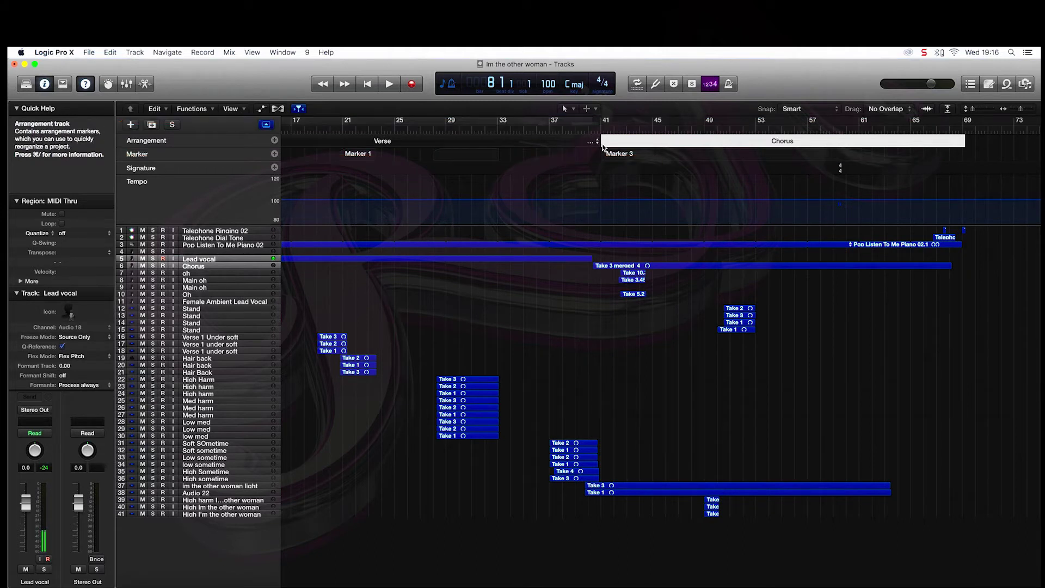
{"action": "mouse_move", "coordinate": [602, 144]}
{"action": "left_mouse_down"}
{"action": "mouse_move", "coordinate": [588, 144]}
{"action": "mouse_move", "coordinate": [598, 129]}
{"action": "mouse_move", "coordinate": [588, 131]}
{"action": "left_mouse_up"}
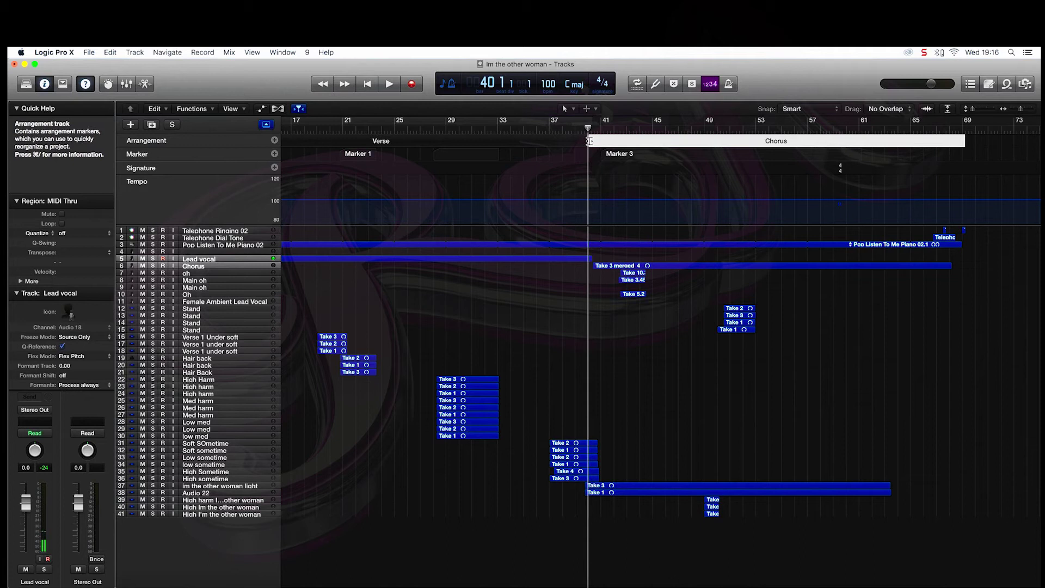
{"action": "left_click_drag", "start_coordinate": [589, 141], "coordinate": [594, 141]}
{"action": "left_click", "coordinate": [591, 129]}
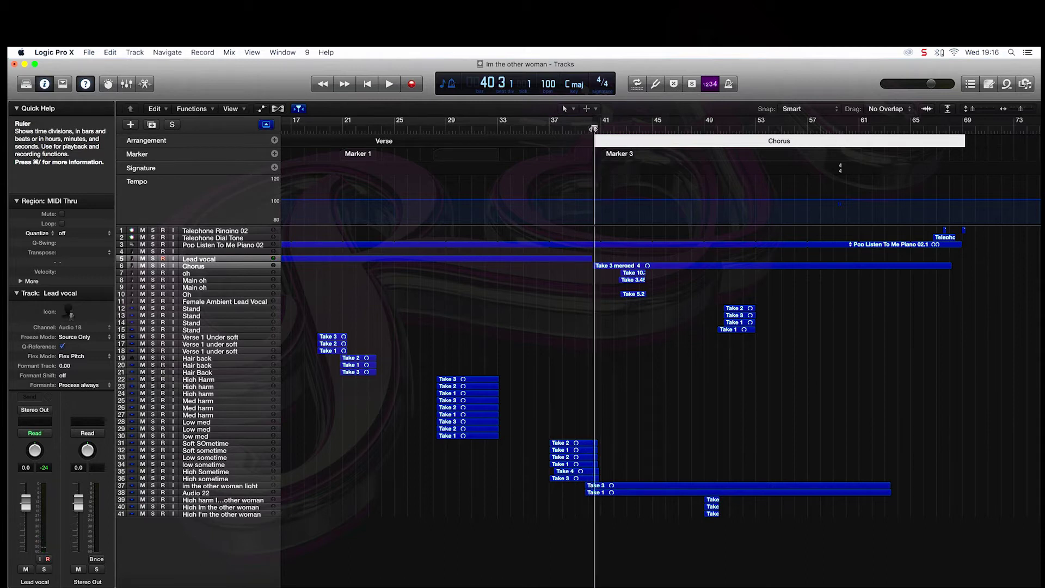
{"action": "left_click_drag", "start_coordinate": [595, 143], "coordinate": [592, 143]}
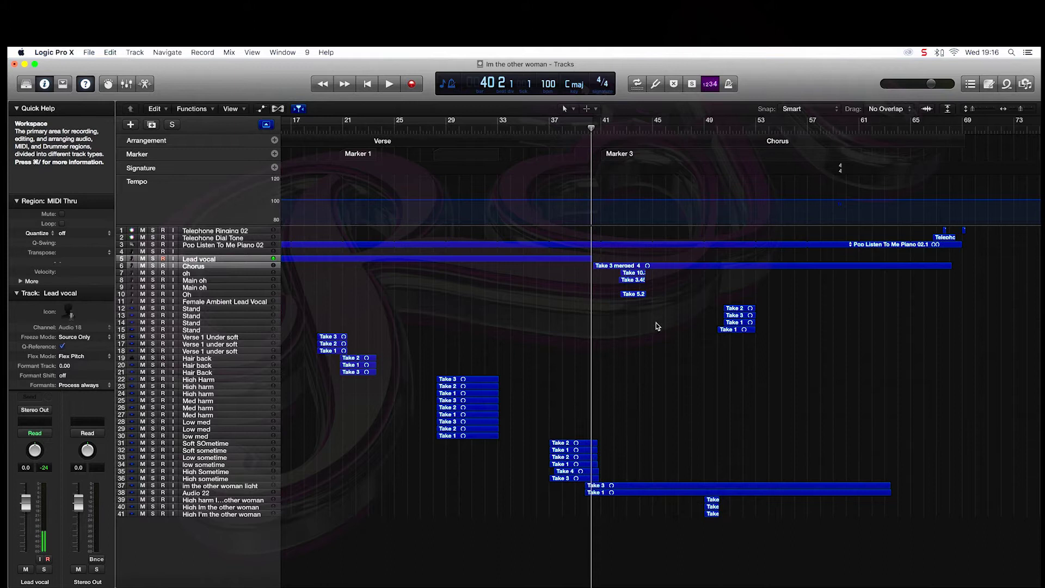
- Review the Intro, Verse and Chorus markers and fit the whole song horizontally in the workspace
{"action": "scroll", "coordinate": [524, 236], "scroll_direction": "left", "scroll_amount": 1}
{"action": "scroll", "coordinate": [524, 236], "scroll_direction": "left", "scroll_amount": 10}
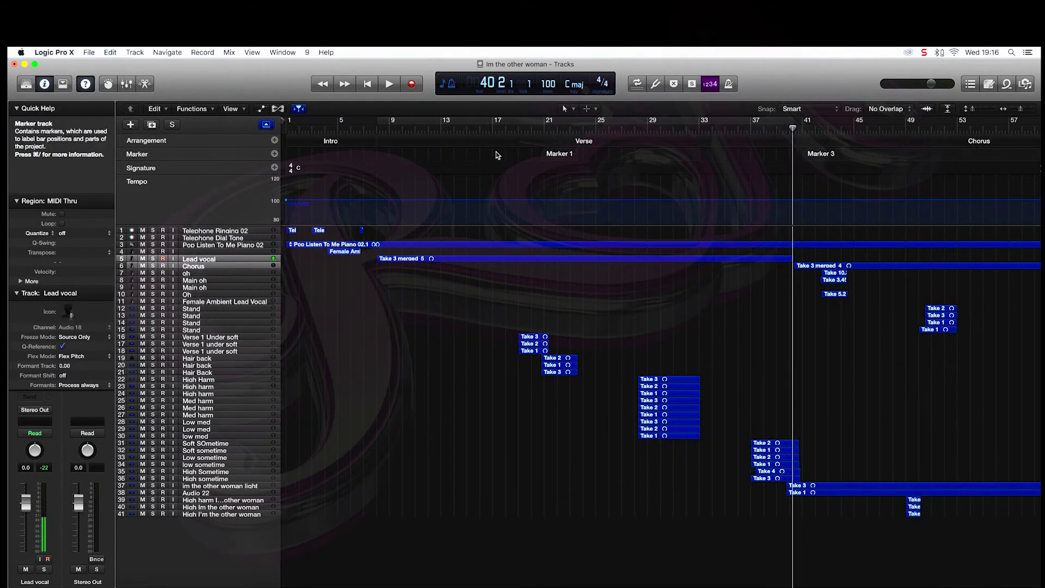
{"action": "scroll", "coordinate": [596, 155], "scroll_direction": "right", "scroll_amount": 8}
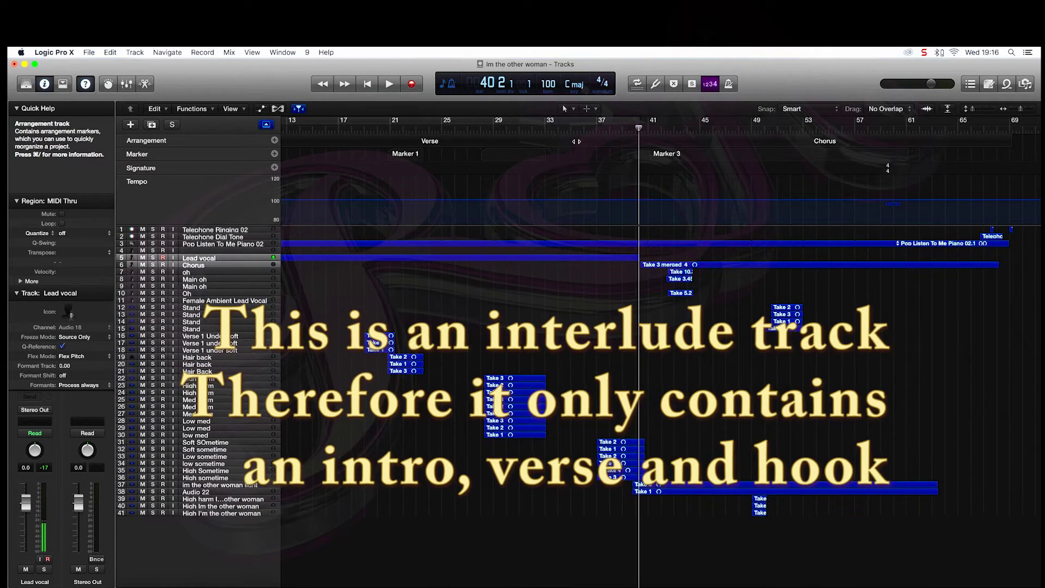
{"action": "scroll", "coordinate": [749, 233], "scroll_direction": "left", "scroll_amount": 1}
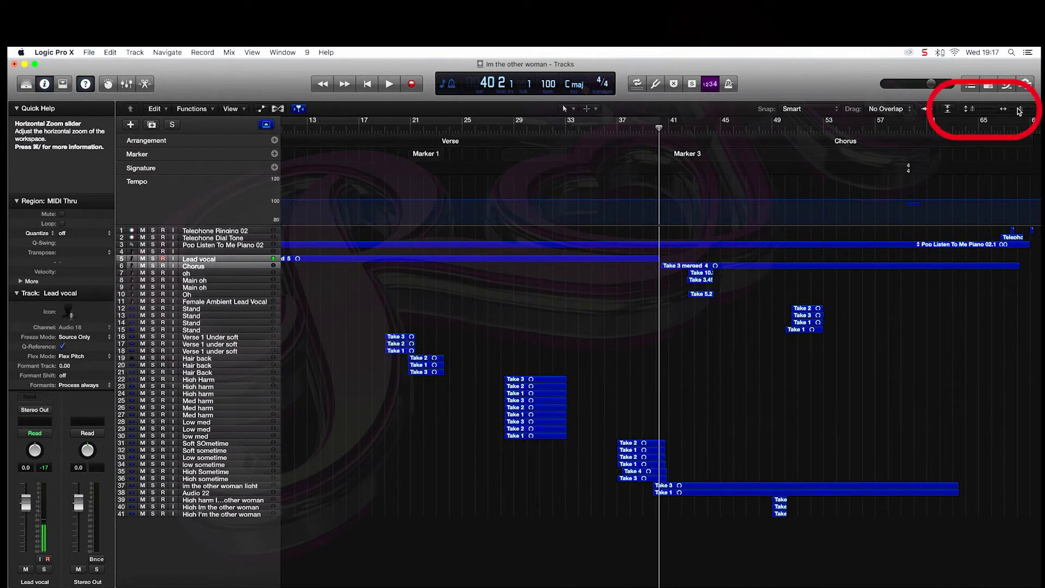
{"action": "left_click_drag", "start_coordinate": [1021, 109], "coordinate": [1017, 111]}
{"action": "left_click_drag", "start_coordinate": [1021, 113], "coordinate": [1026, 113]}
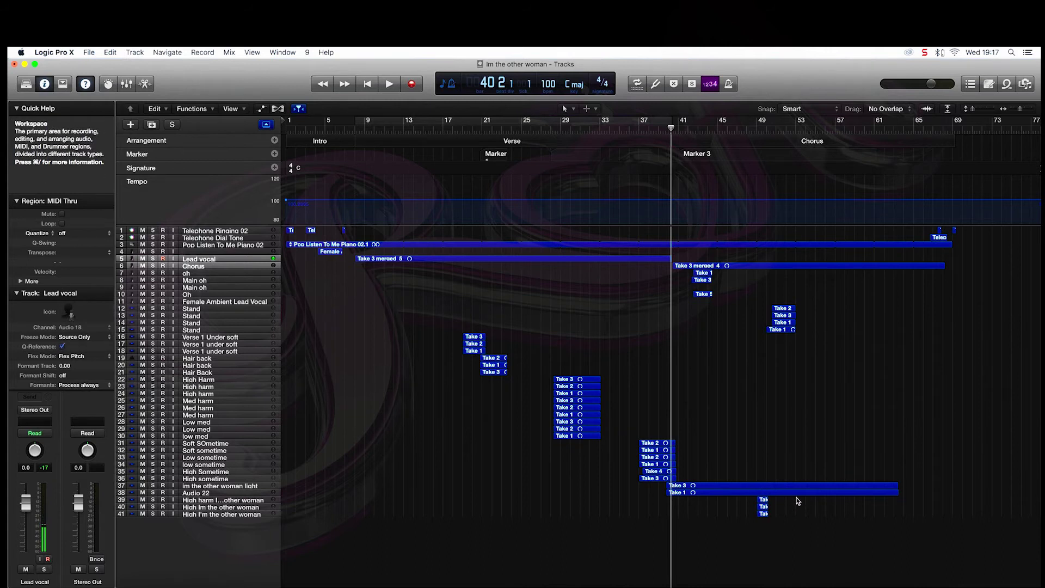
- Move the playhead to bar 40 beat 3, at the start of the chorus vocal
{"action": "left_click_drag", "start_coordinate": [671, 128], "coordinate": [673, 128]}
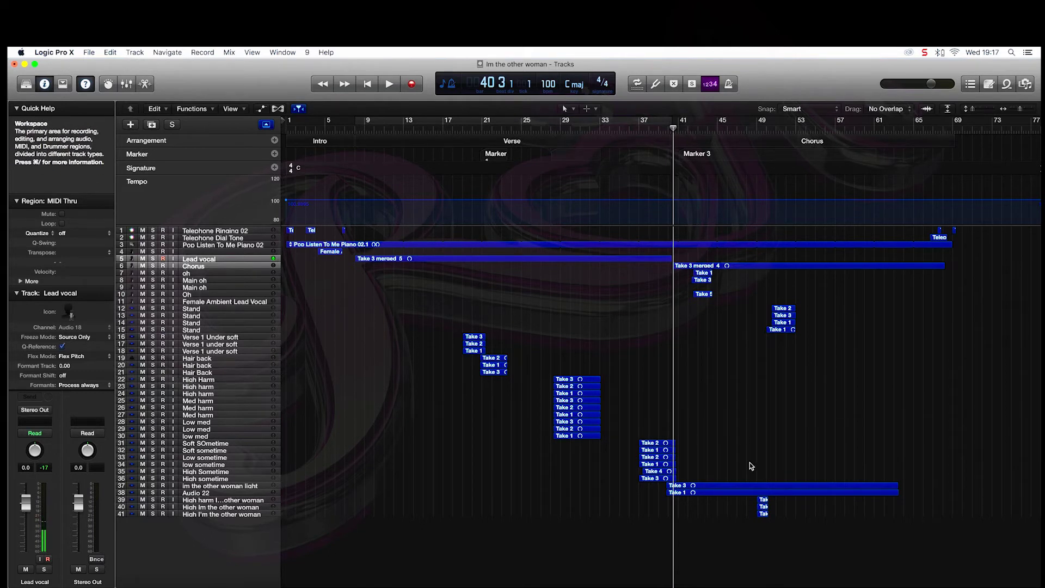
{"action": "left_click_drag", "start_coordinate": [789, 509], "coordinate": [693, 282]}
{"action": "left_click", "coordinate": [892, 343]}
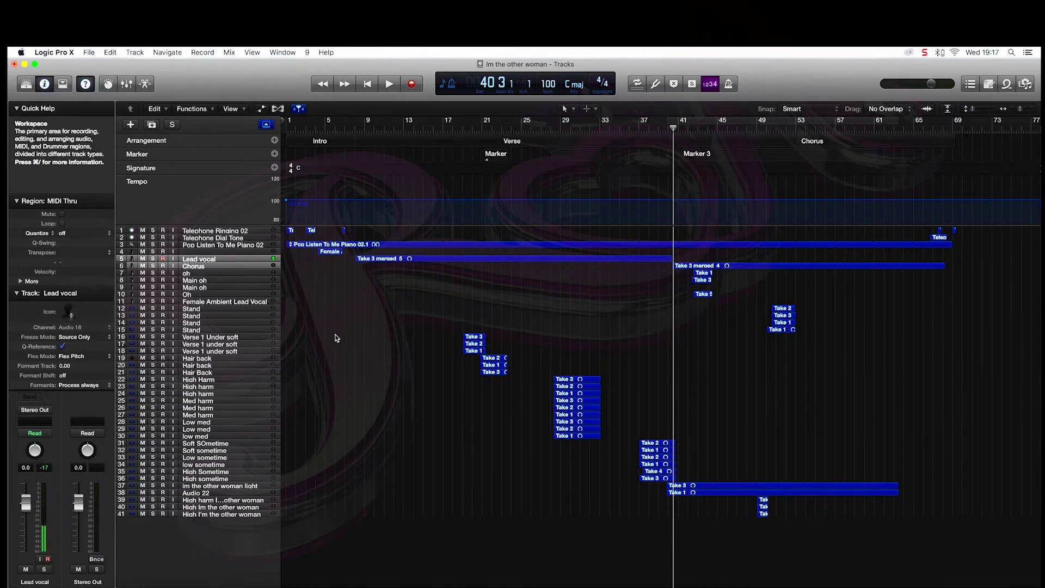
- Move the lowest Stand track and all Verse 1 Under soft, Hair back, High, Med and Low harmony tracks directly beneath the Lead vocal track
{"action": "left_click", "coordinate": [255, 330]}
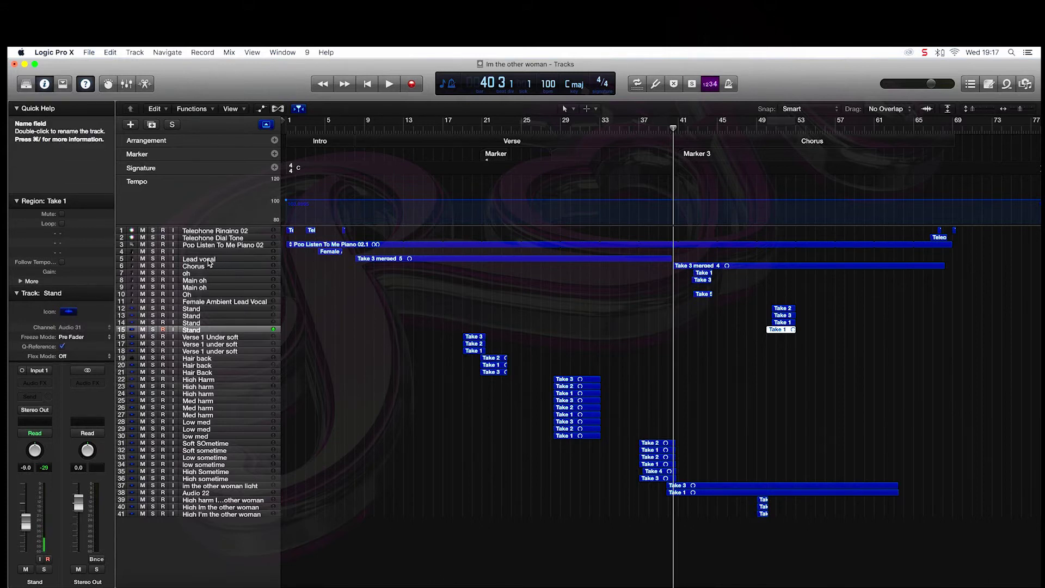
{"action": "left_click", "coordinate": [222, 337], "text": "super"}
{"action": "left_click", "coordinate": [222, 343], "text": "super"}
{"action": "left_click", "coordinate": [222, 351], "text": "super"}
{"action": "left_click", "coordinate": [223, 358], "text": "super"}
{"action": "left_click", "coordinate": [224, 364], "text": "super"}
{"action": "left_click", "coordinate": [225, 372], "text": "super"}
{"action": "left_click", "coordinate": [227, 384], "text": "super"}
{"action": "left_click", "coordinate": [229, 379], "text": "super"}
{"action": "left_click", "coordinate": [229, 392], "text": "super"}
{"action": "left_click", "coordinate": [228, 400], "text": "super"}
{"action": "left_click", "coordinate": [228, 408], "text": "super"}
{"action": "left_click", "coordinate": [227, 415], "text": "super"}
{"action": "left_click", "coordinate": [229, 422], "text": "super"}
{"action": "left_click", "coordinate": [229, 429], "text": "super"}
{"action": "left_click", "coordinate": [229, 436], "text": "super"}
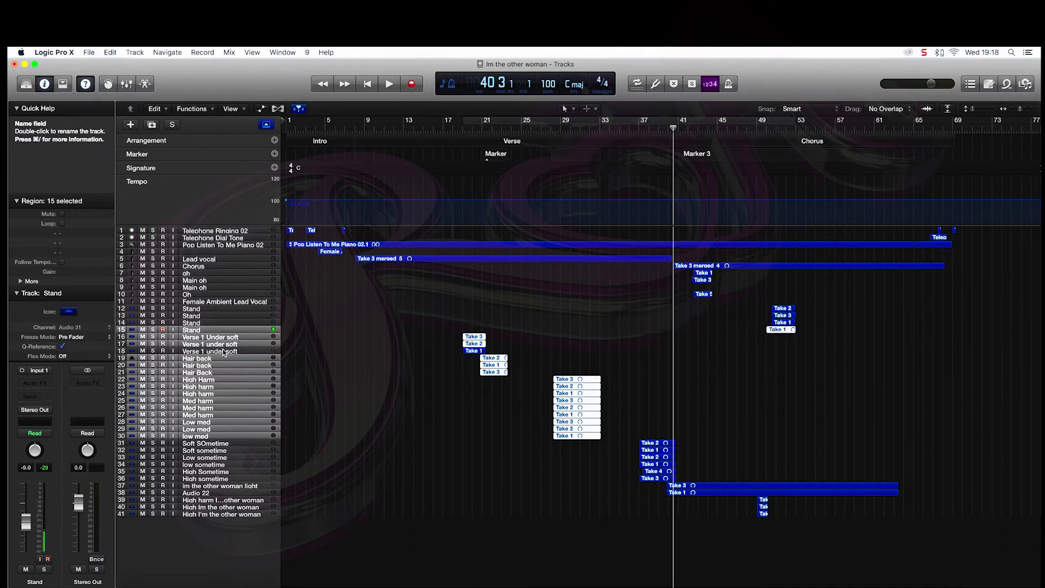
{"action": "left_click", "coordinate": [227, 329], "text": "super"}
{"action": "left_click_drag", "start_coordinate": [225, 331], "coordinate": [233, 265]}
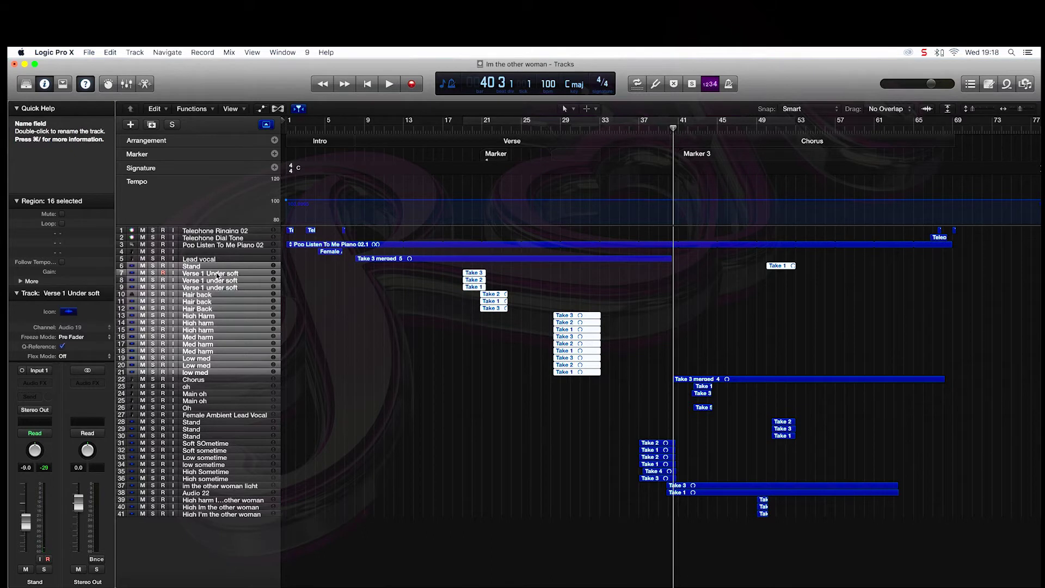
{"action": "left_click", "coordinate": [220, 274]}
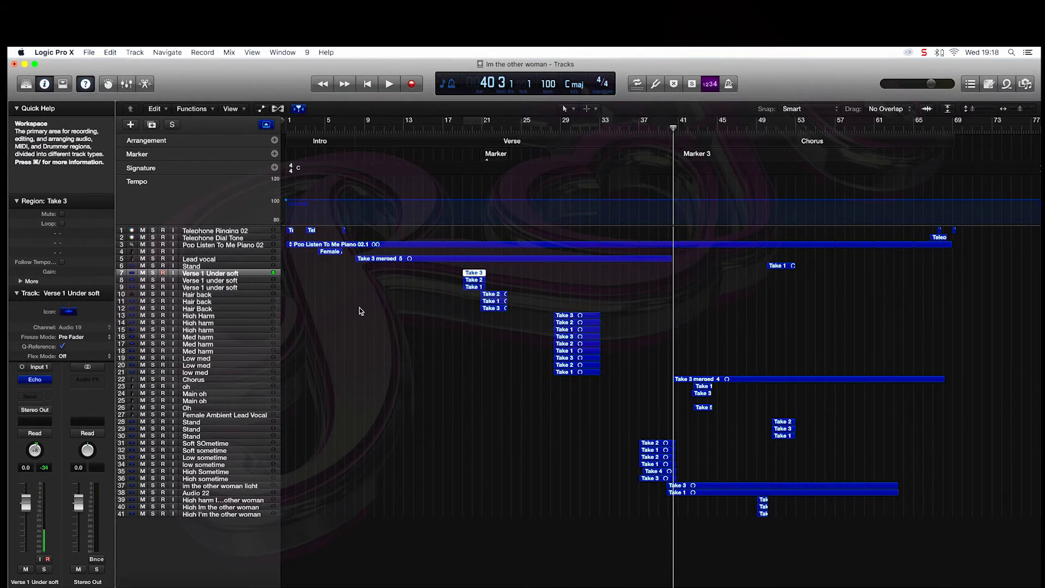
- Move the Stand track from beneath Lead vocal down to directly above the other three Stand tracks
{"action": "scroll", "coordinate": [653, 370], "scroll_direction": "right", "scroll_amount": 3}
{"action": "scroll", "coordinate": [702, 392], "scroll_direction": "right", "scroll_amount": 5}
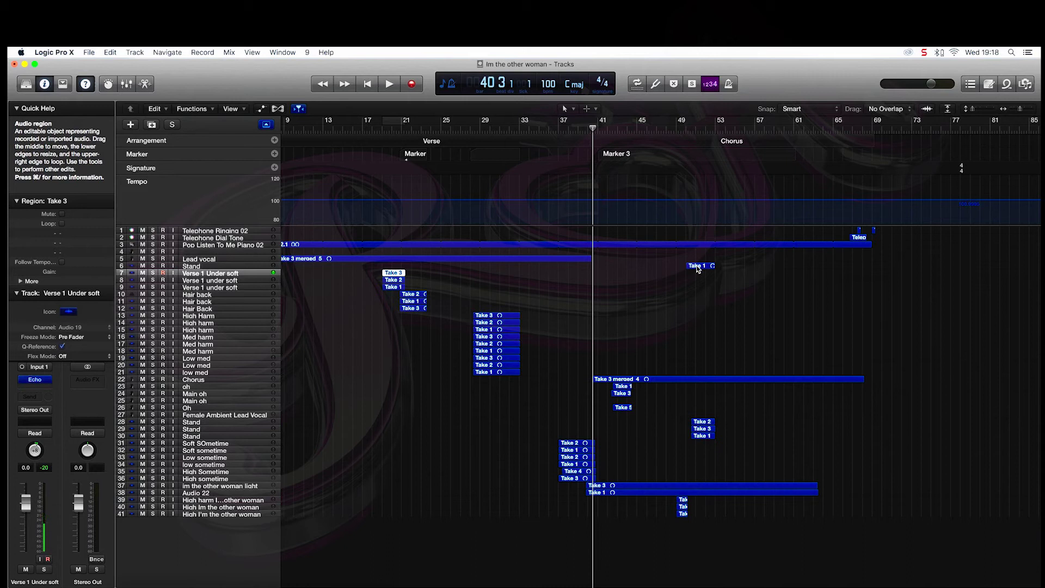
{"action": "left_click_drag", "start_coordinate": [197, 267], "coordinate": [210, 414]}
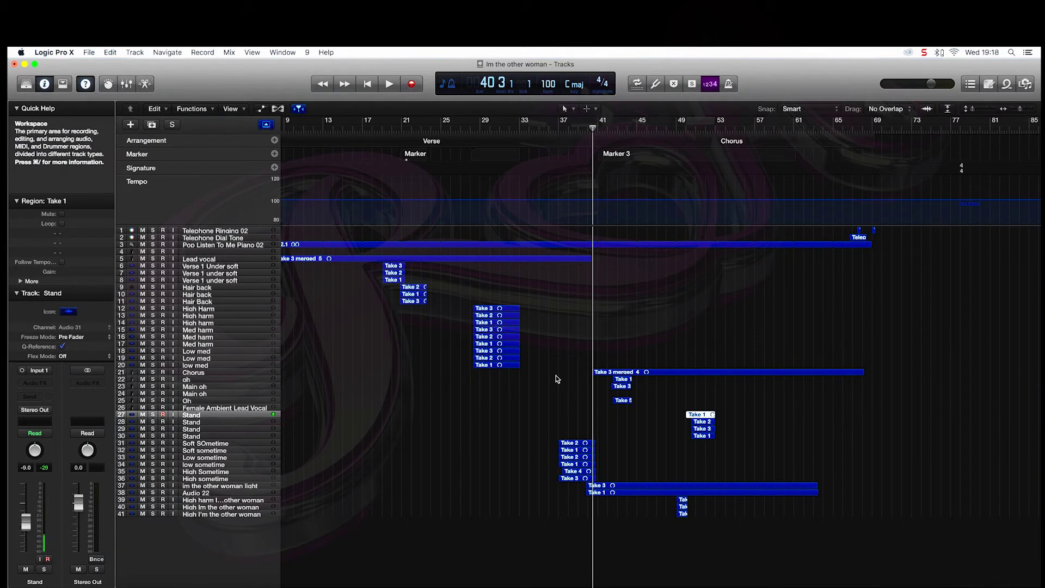
- Name the unnamed female vocal track "Intro Vocal" and move it directly beneath the Telephone Ringing 02 track
{"action": "scroll", "coordinate": [363, 218], "scroll_direction": "left", "scroll_amount": 3}
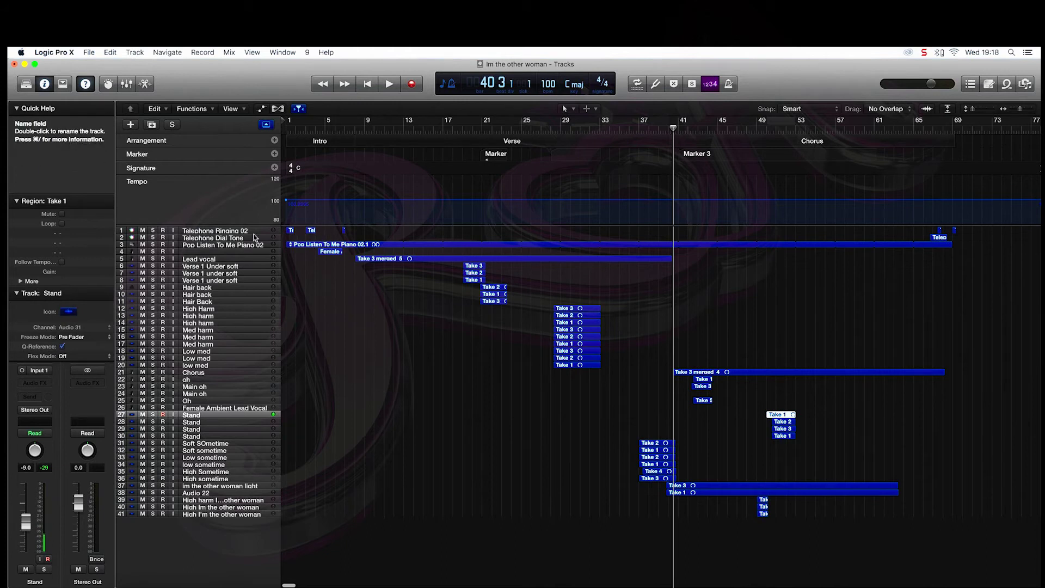
{"action": "left_click", "coordinate": [234, 253]}
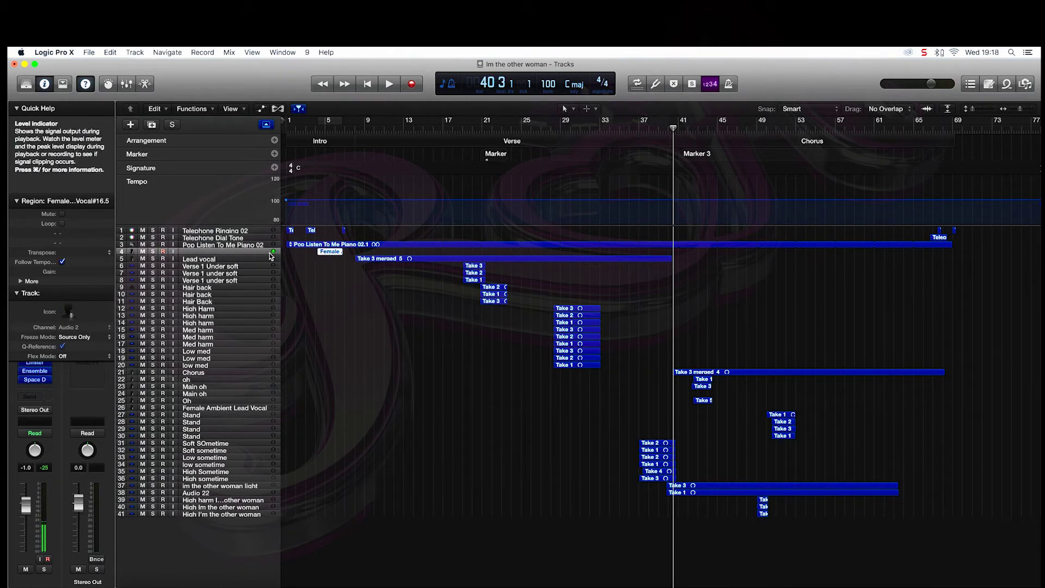
{"action": "double_click", "coordinate": [245, 253]}
{"action": "type", "text": "Intor"}
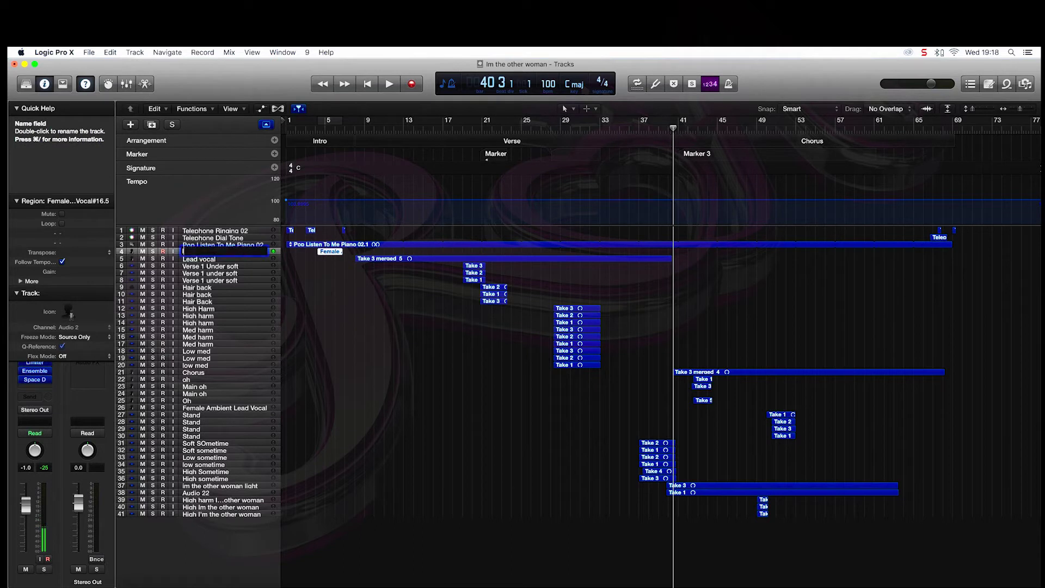
{"action": "type", "text": " Vo"}
{"action": "type", "text": "Vocal"}
{"action": "key", "text": "Return"}
{"action": "left_click_drag", "start_coordinate": [248, 253], "coordinate": [254, 239]}
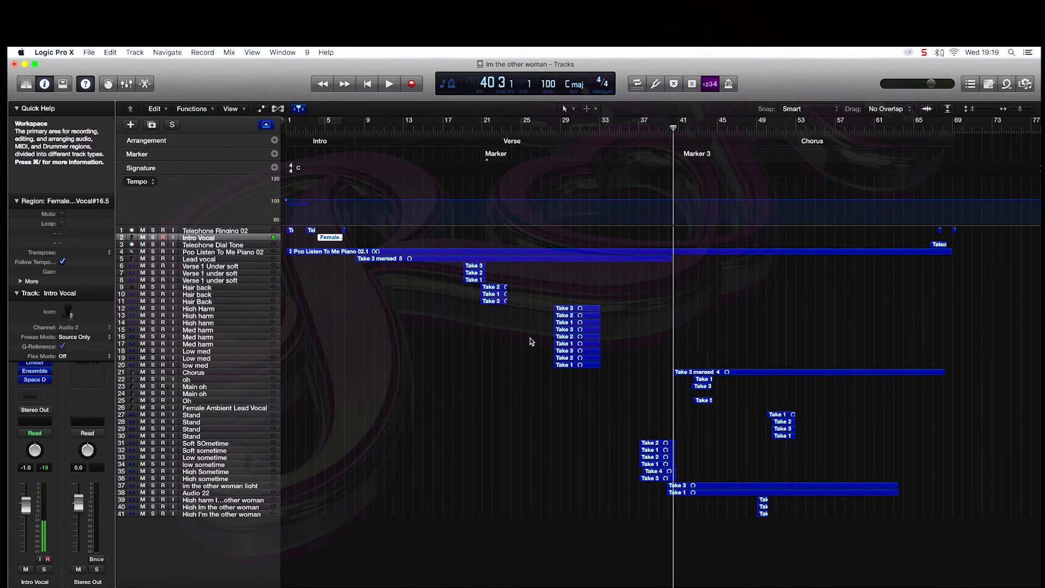
- Move the six Soft, Low and High sometime tracks together to between the last low med track and the Chorus track
{"action": "scroll", "coordinate": [529, 340], "scroll_direction": "right", "scroll_amount": 10}
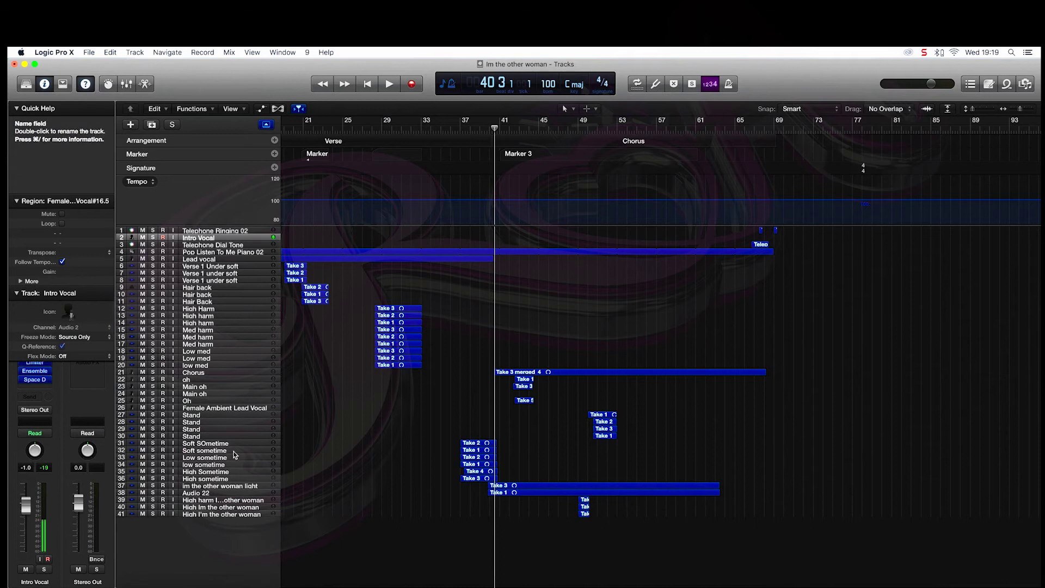
{"action": "left_click", "coordinate": [242, 444]}
{"action": "left_click_drag", "start_coordinate": [242, 445], "coordinate": [234, 483]}
{"action": "left_click", "coordinate": [234, 480], "text": "shift"}
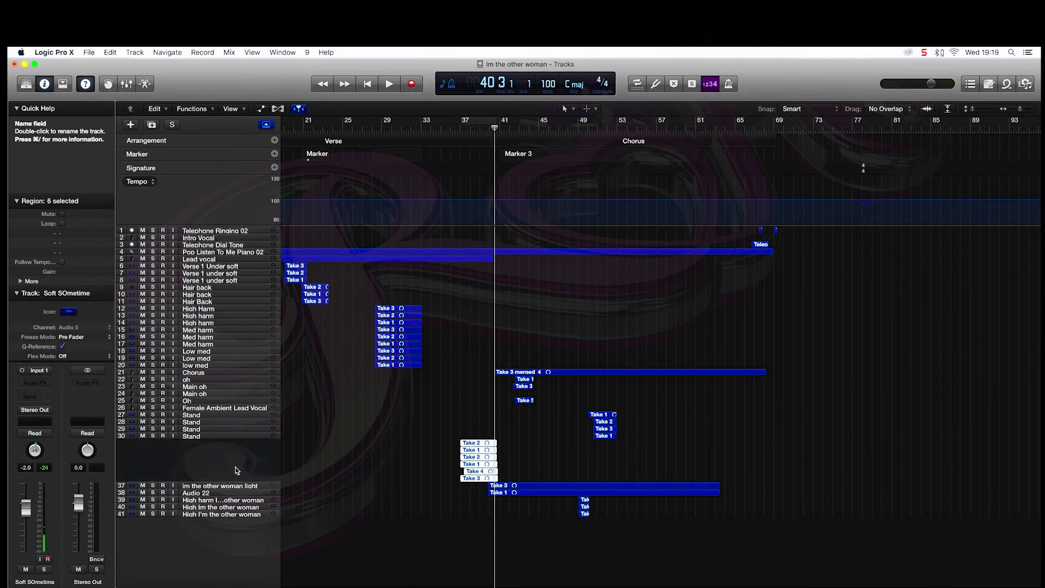
{"action": "left_click_drag", "start_coordinate": [228, 443], "coordinate": [237, 376]}
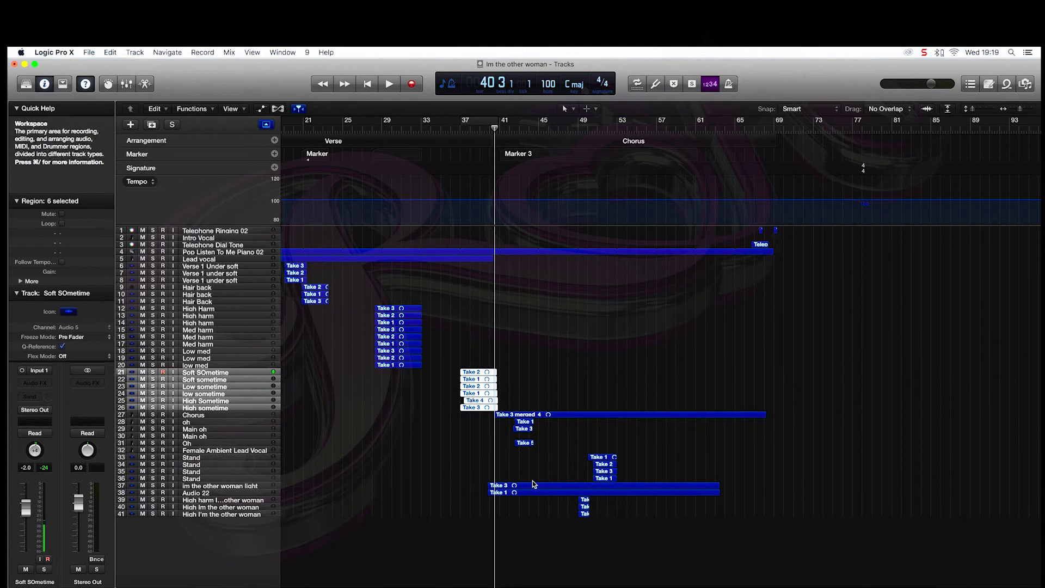
- Move the im the other woman light, Audio 22 and High Im the other woman tracks directly beneath the Chorus track
{"action": "scroll", "coordinate": [563, 474], "scroll_direction": "right", "scroll_amount": 2}
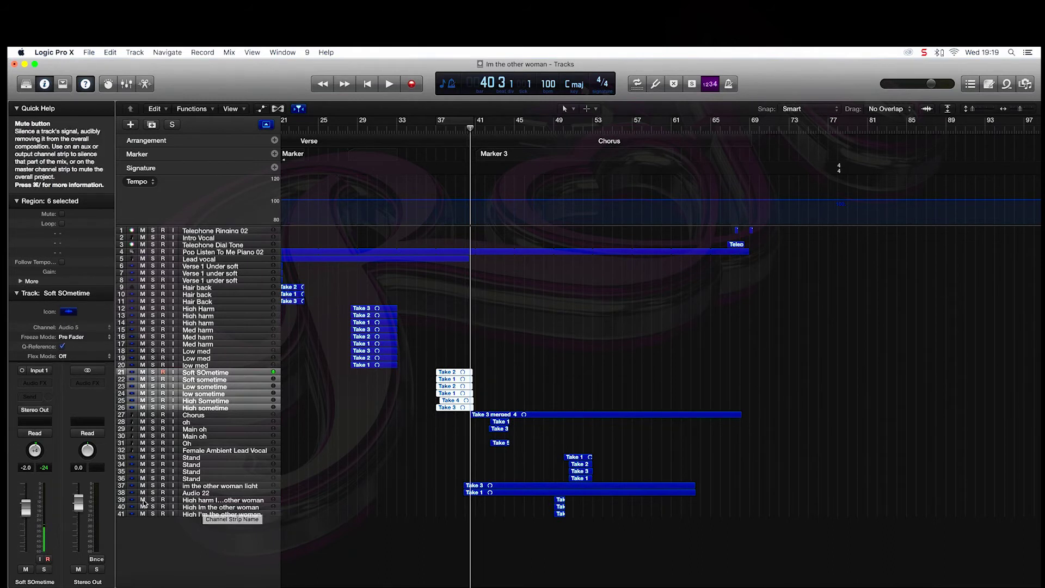
{"action": "left_click", "coordinate": [234, 500]}
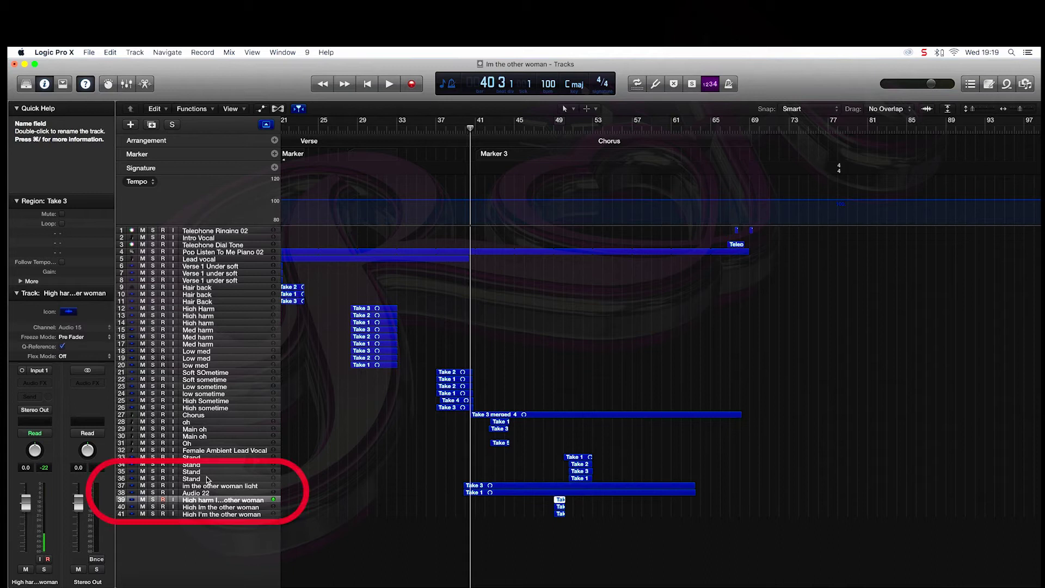
{"action": "left_click", "coordinate": [216, 507], "text": "shift"}
{"action": "left_click_drag", "start_coordinate": [216, 507], "coordinate": [216, 493]}
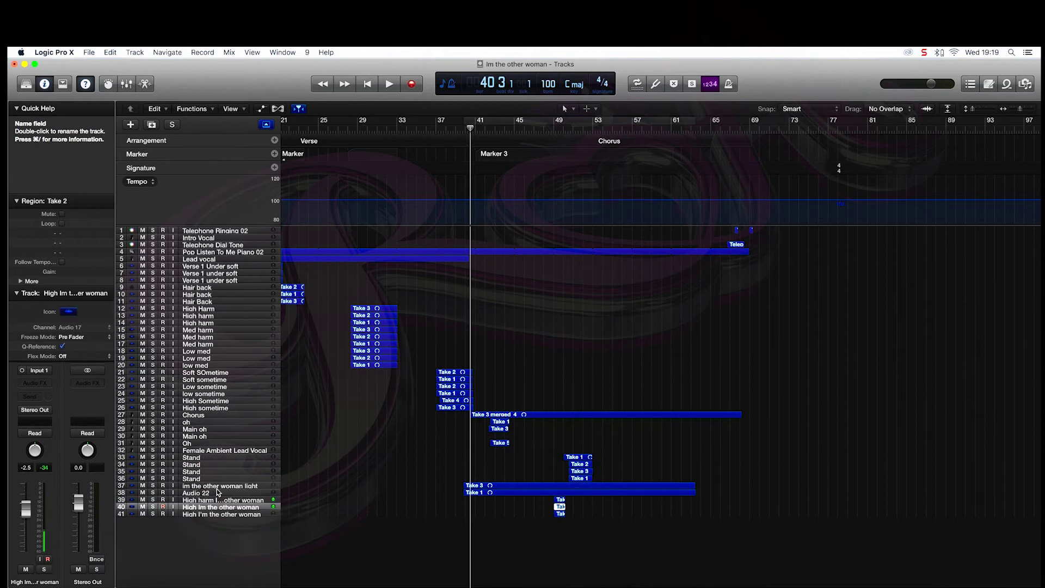
{"action": "left_click", "coordinate": [217, 485], "text": "shift"}
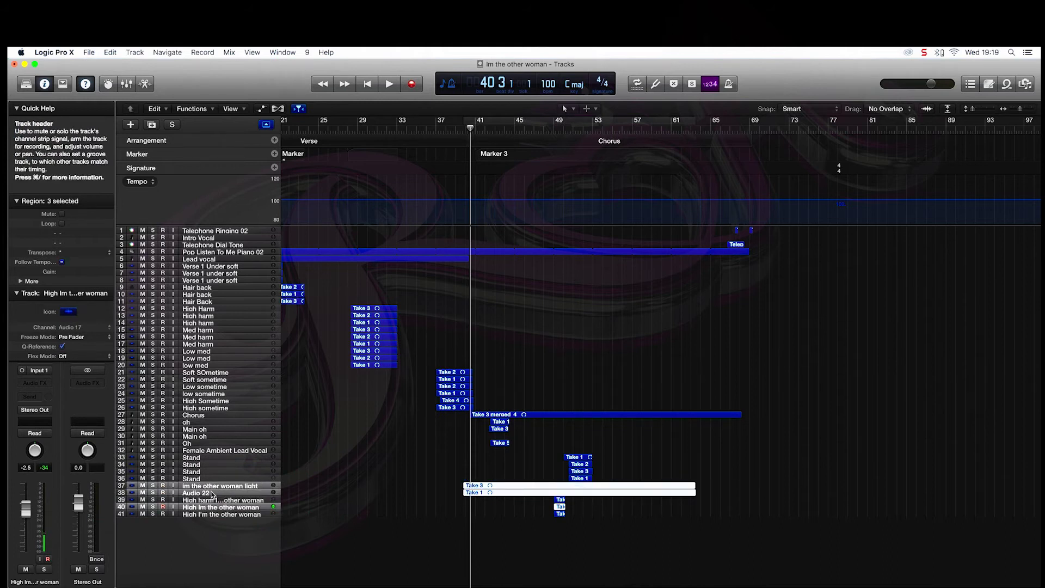
{"action": "left_click_drag", "start_coordinate": [214, 493], "coordinate": [220, 421]}
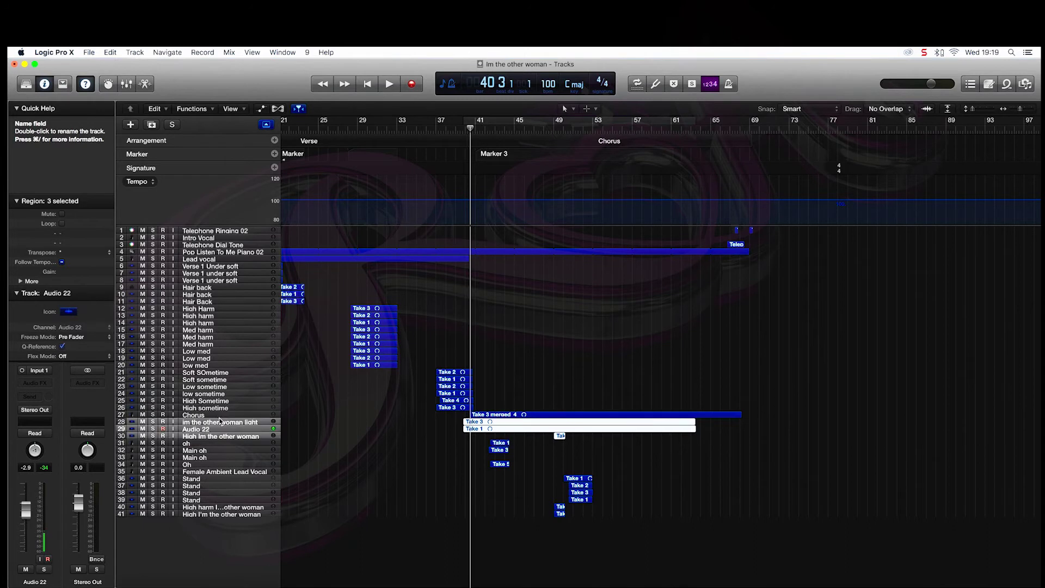
- Rename the Audio 22 track "Chorus under light" and clear the region selection
{"action": "double_click", "coordinate": [196, 429]}
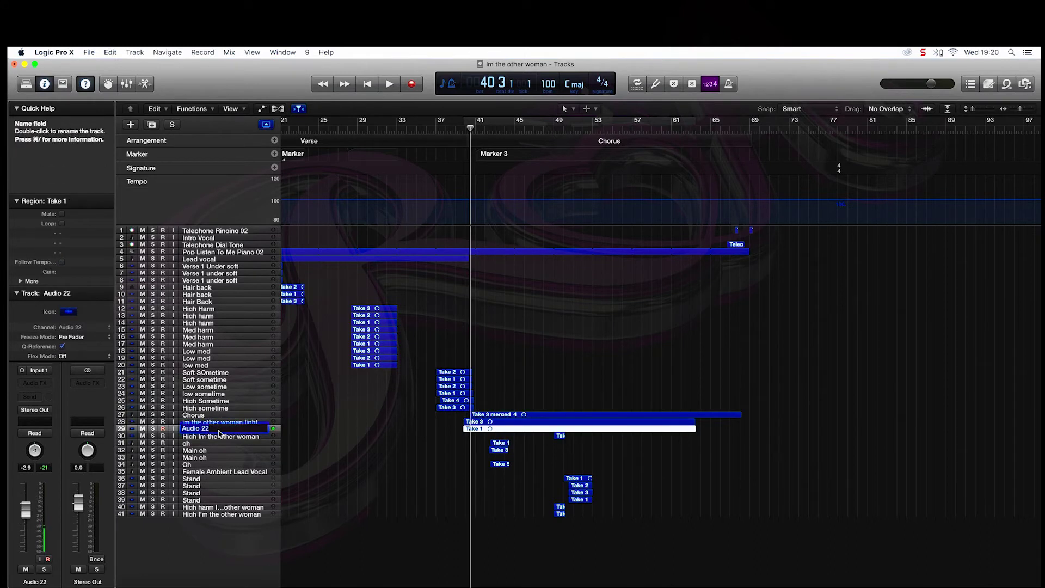
{"action": "type", "text": "Chorus under light"}
{"action": "key", "text": "Return"}
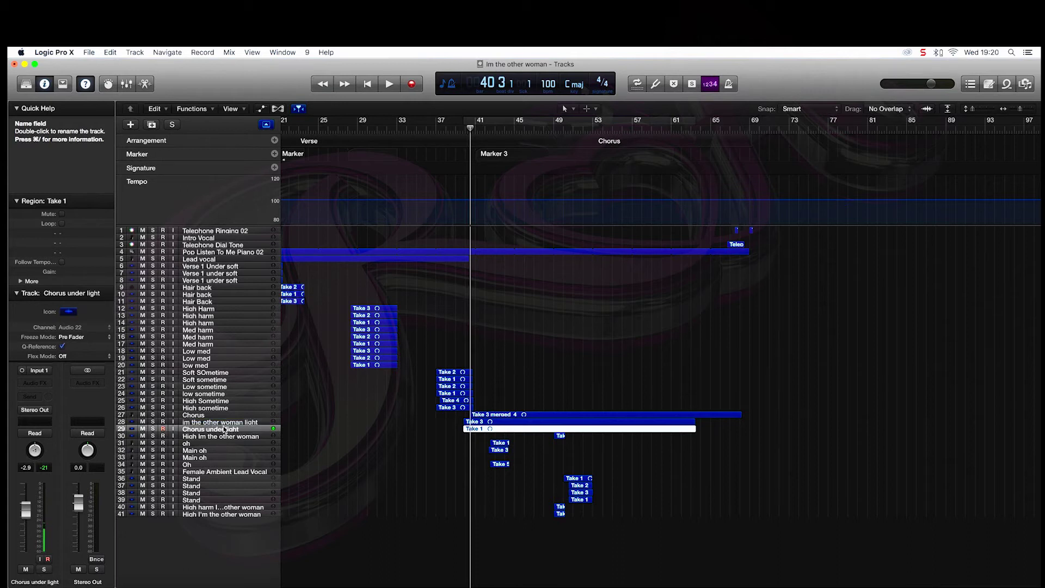
{"action": "left_click", "coordinate": [408, 450]}
- Move the capitalised Oh track up to directly beneath the lowercase oh track
{"action": "scroll", "coordinate": [511, 427], "scroll_direction": "right", "scroll_amount": 1}
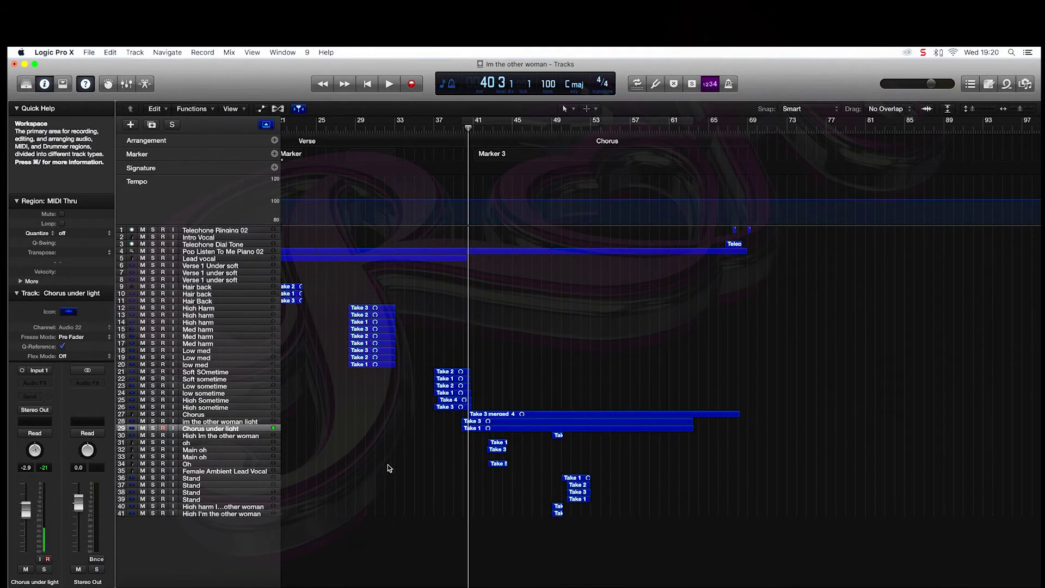
{"action": "left_click", "coordinate": [225, 464]}
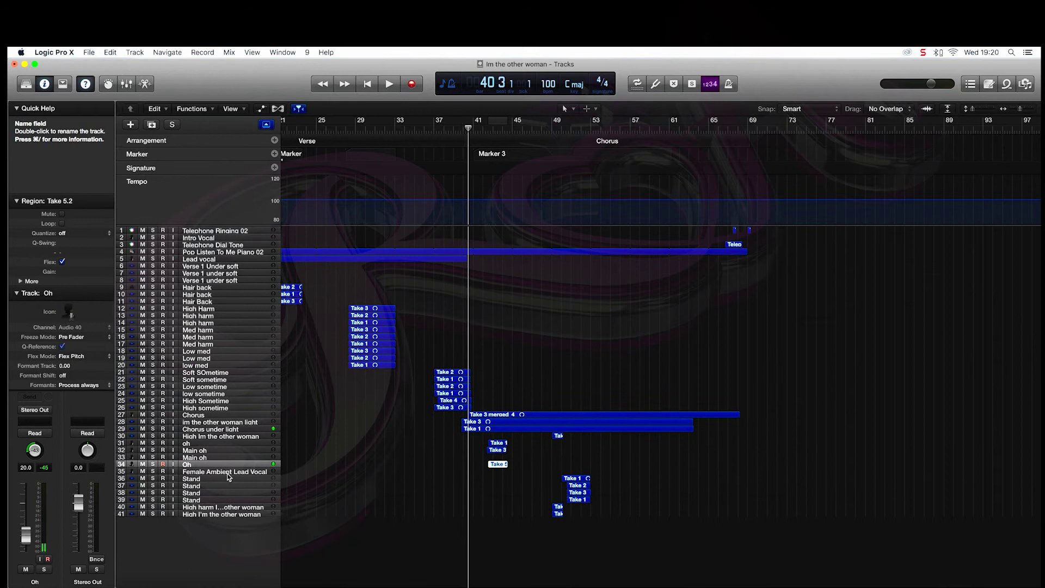
{"action": "left_click_drag", "start_coordinate": [227, 465], "coordinate": [234, 449]}
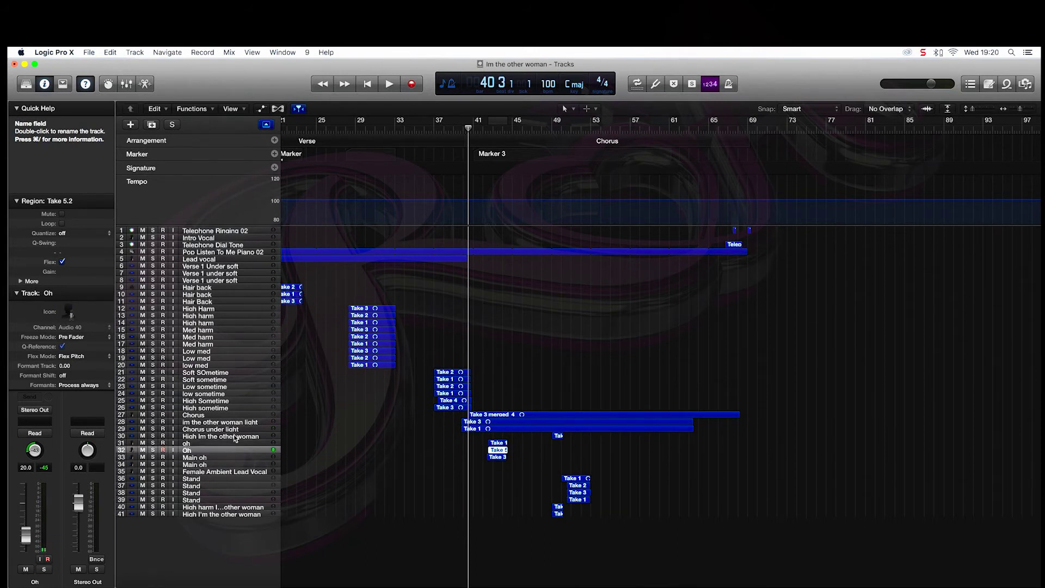
- Move the oh, Oh and first Main oh tracks together to directly beneath the Chorus under light track
{"action": "left_click", "coordinate": [232, 443]}
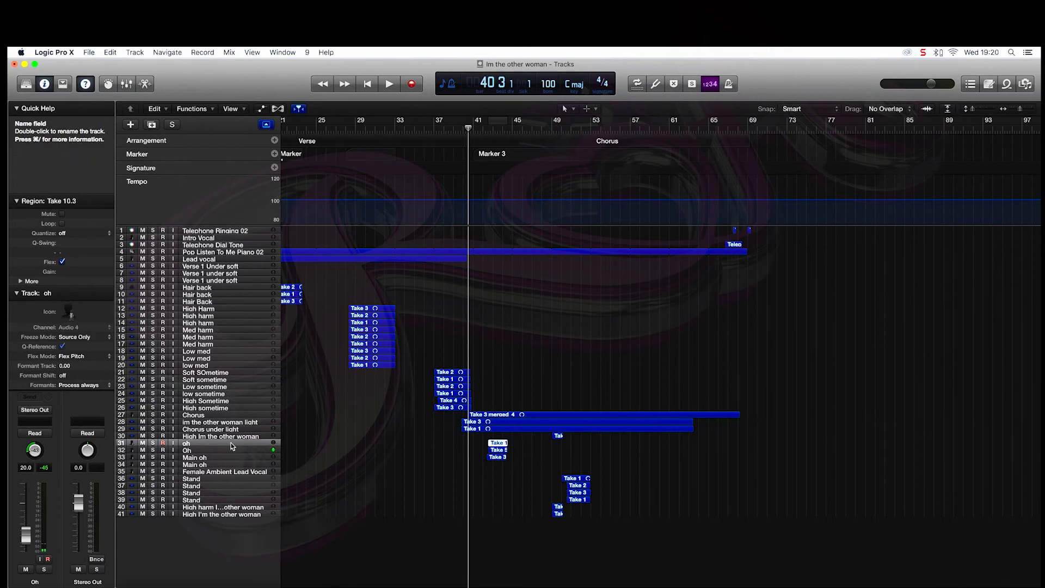
{"action": "left_click", "coordinate": [228, 449], "text": "shift"}
{"action": "left_click", "coordinate": [227, 456], "text": "shift"}
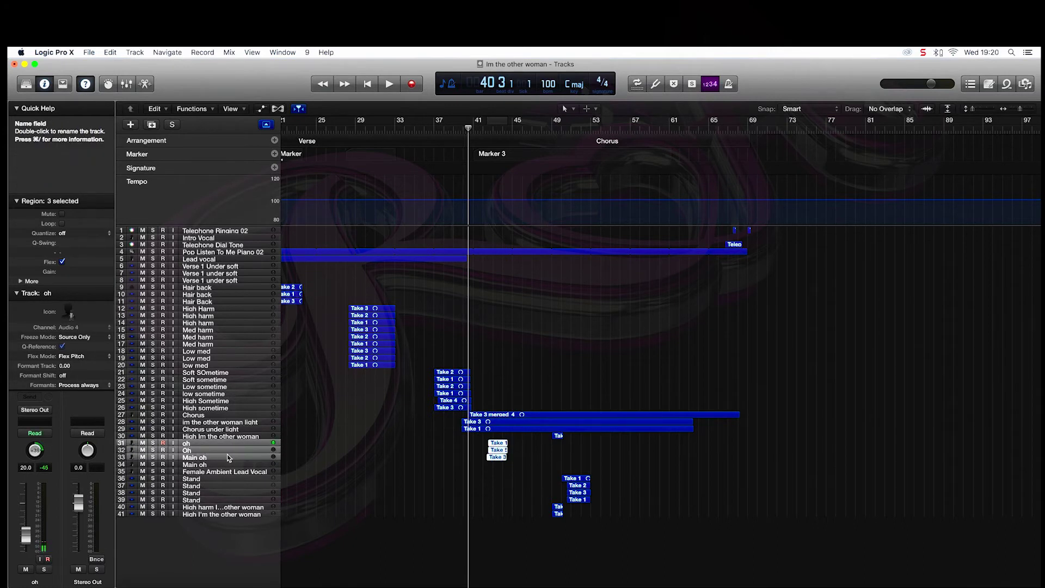
{"action": "left_click_drag", "start_coordinate": [230, 443], "coordinate": [230, 432]}
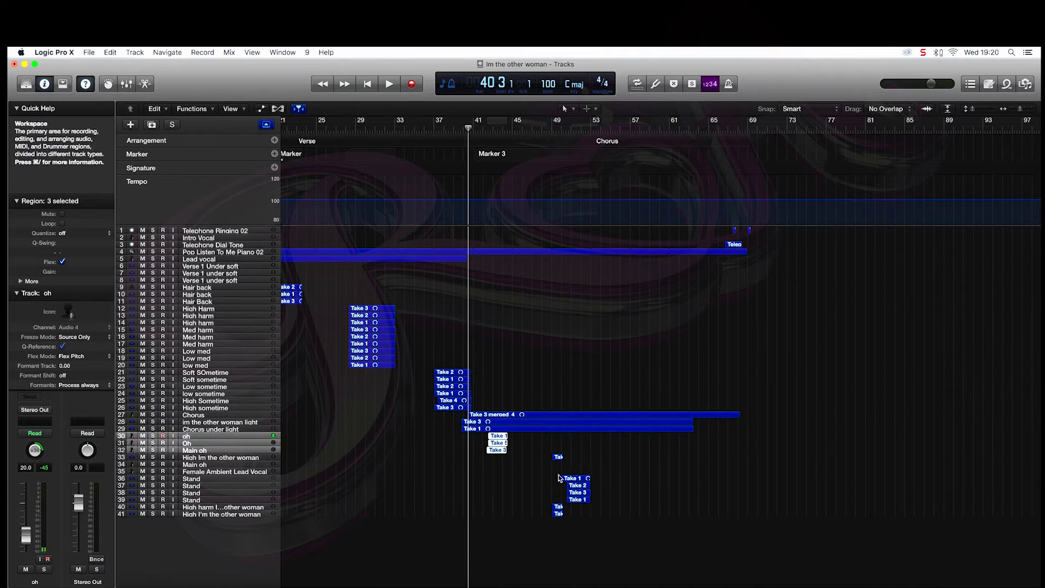
- Move the High I'm the other woman and High harm other woman tracks directly beneath the High Im the other woman track
{"action": "left_click", "coordinate": [246, 508]}
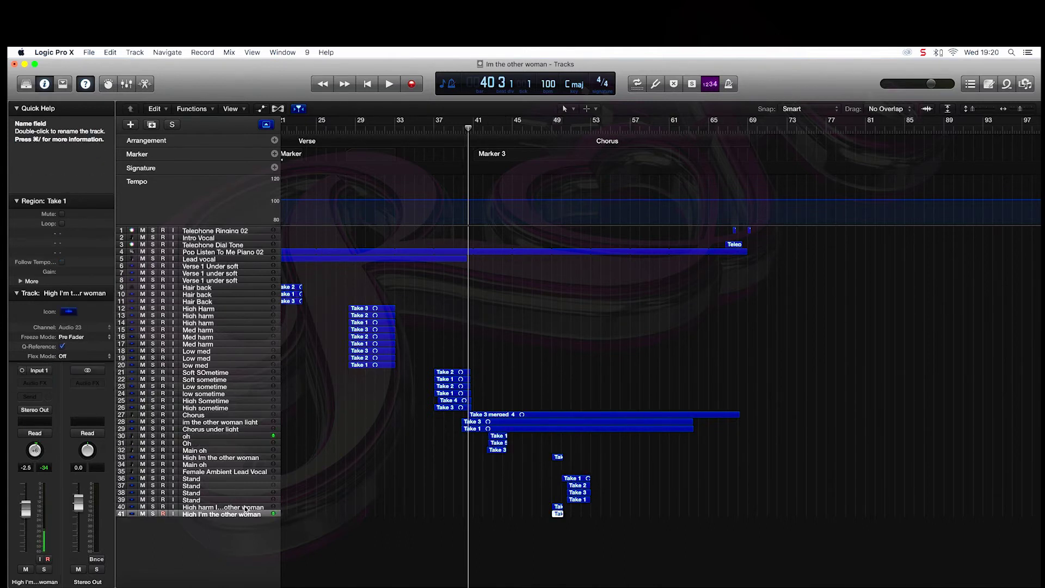
{"action": "left_click", "coordinate": [242, 515], "text": "shift"}
{"action": "left_click_drag", "start_coordinate": [242, 509], "coordinate": [246, 466]}
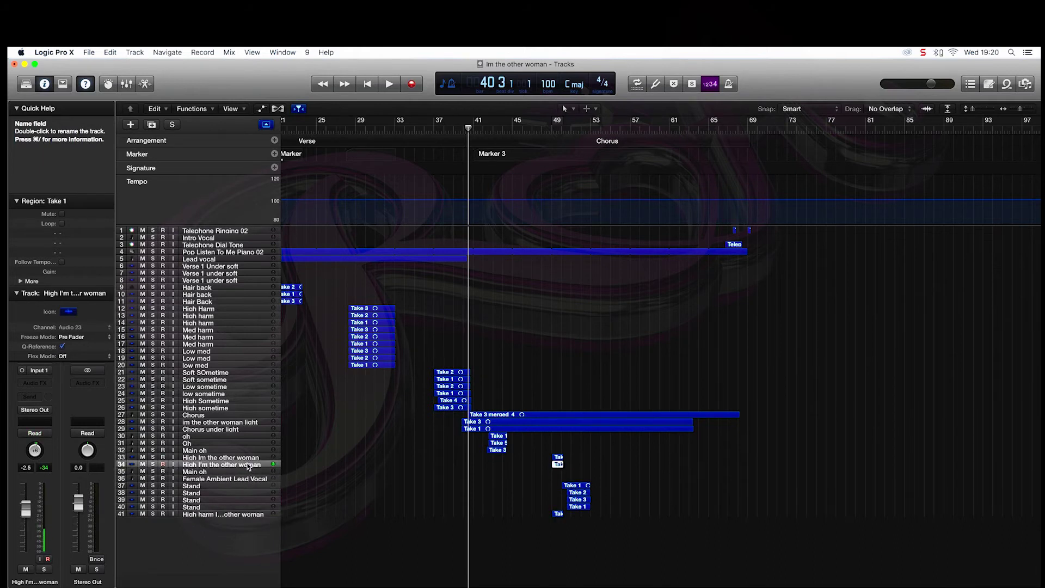
{"action": "left_click_drag", "start_coordinate": [235, 516], "coordinate": [244, 472]}
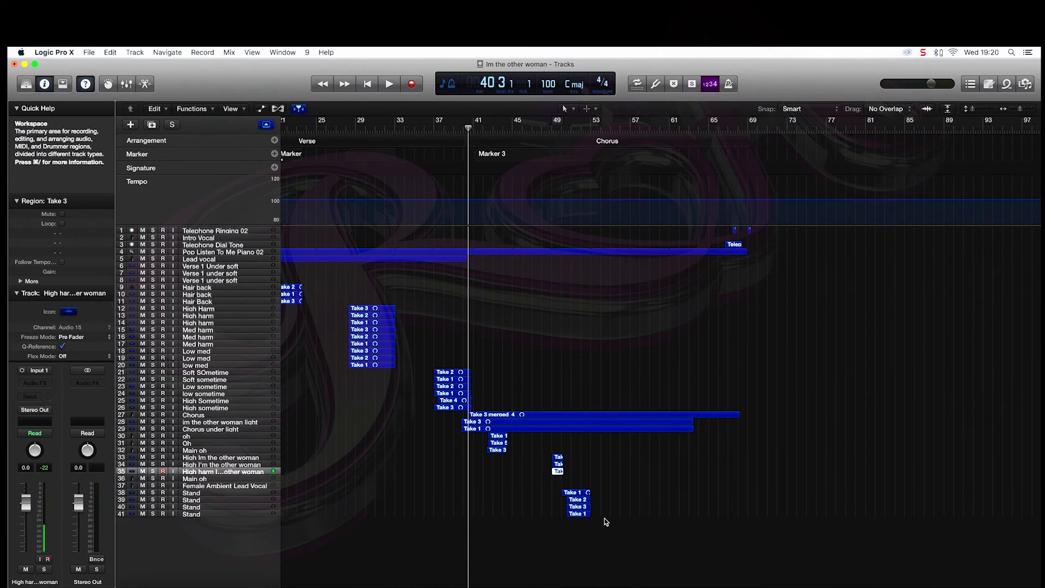
- Delete all unused tracks from the project
{"action": "scroll", "coordinate": [742, 496], "scroll_direction": "left", "scroll_amount": 5}
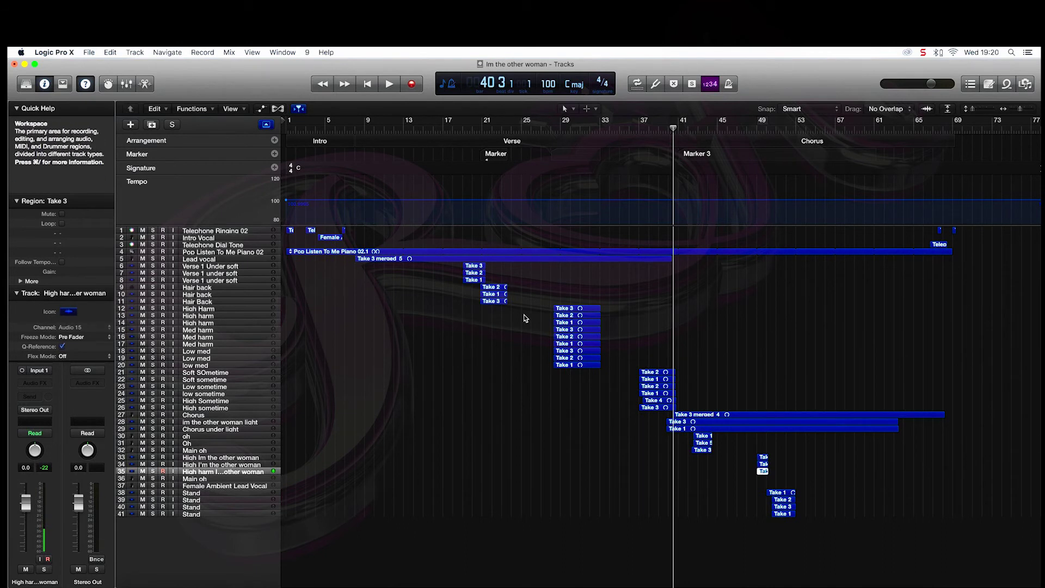
{"action": "left_click", "coordinate": [111, 53]}
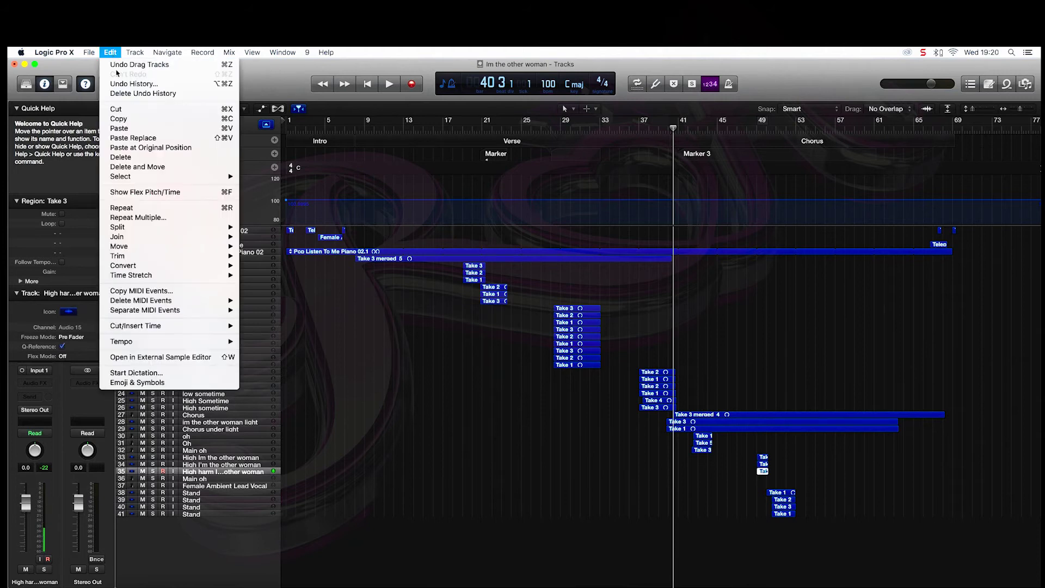
{"action": "mouse_move", "coordinate": [132, 53]}
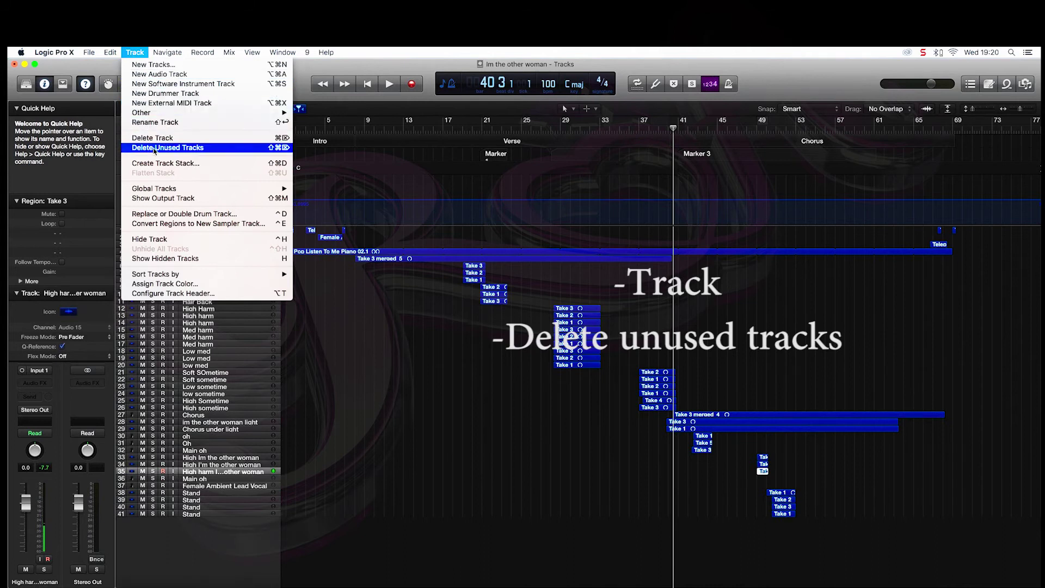
{"action": "left_click", "coordinate": [154, 148]}
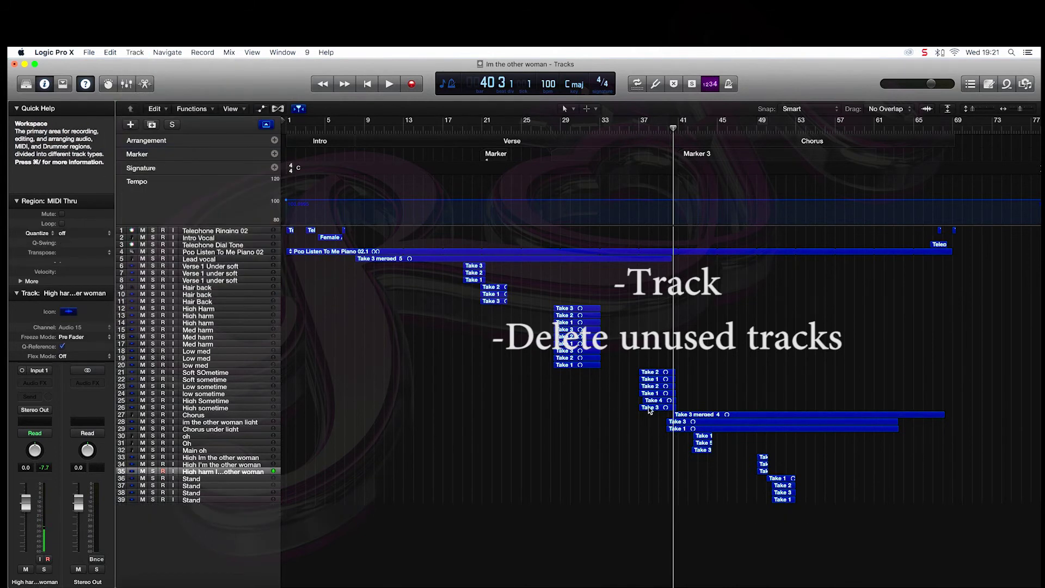
- Play the end of the song from bar 66 beat 3 to about bar 69, past the telephone dial tone region
{"action": "scroll", "coordinate": [650, 410], "scroll_direction": "right", "scroll_amount": 5}
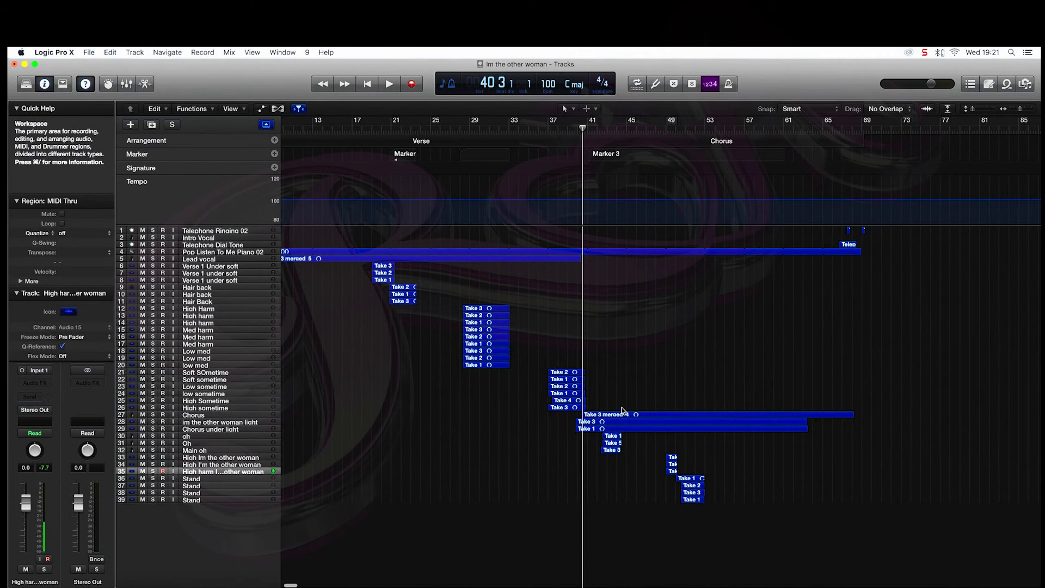
{"action": "scroll", "coordinate": [622, 411], "scroll_direction": "right", "scroll_amount": 2}
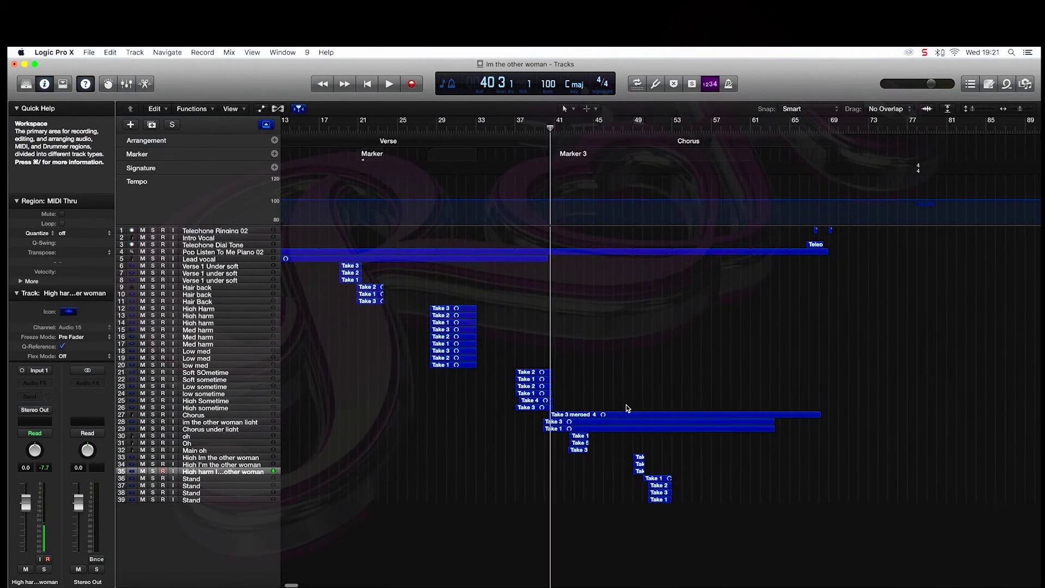
{"action": "scroll", "coordinate": [625, 406], "scroll_direction": "right", "scroll_amount": 1}
{"action": "scroll", "coordinate": [625, 404], "scroll_direction": "left", "scroll_amount": 1}
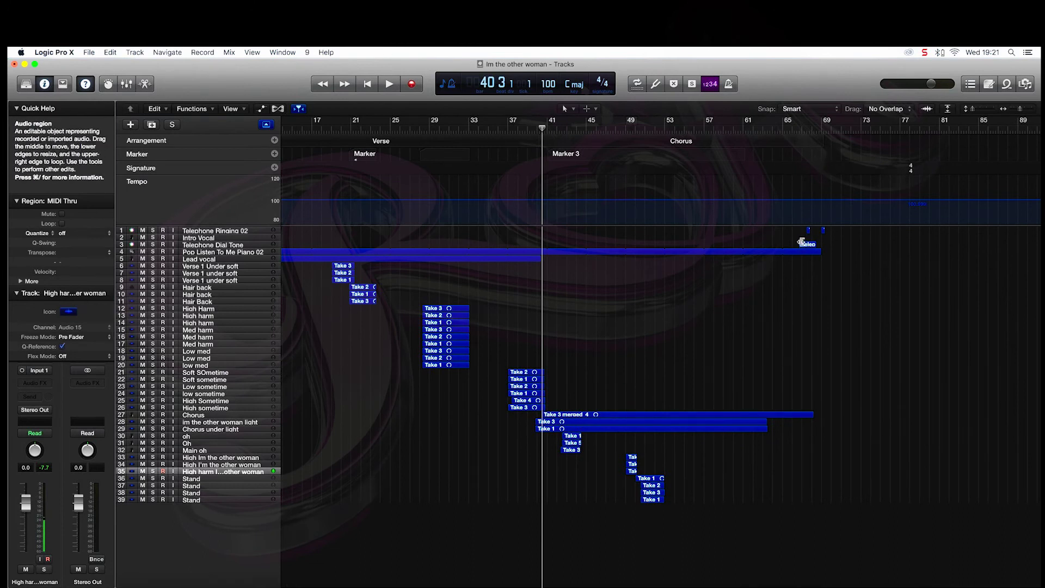
{"action": "left_click", "coordinate": [798, 129]}
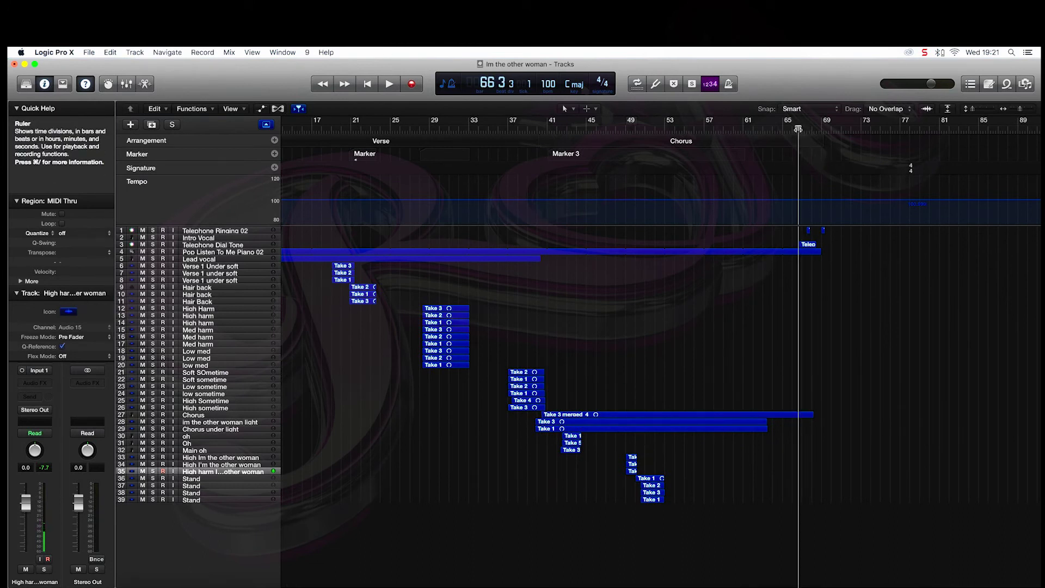
{"action": "key", "text": "space"}
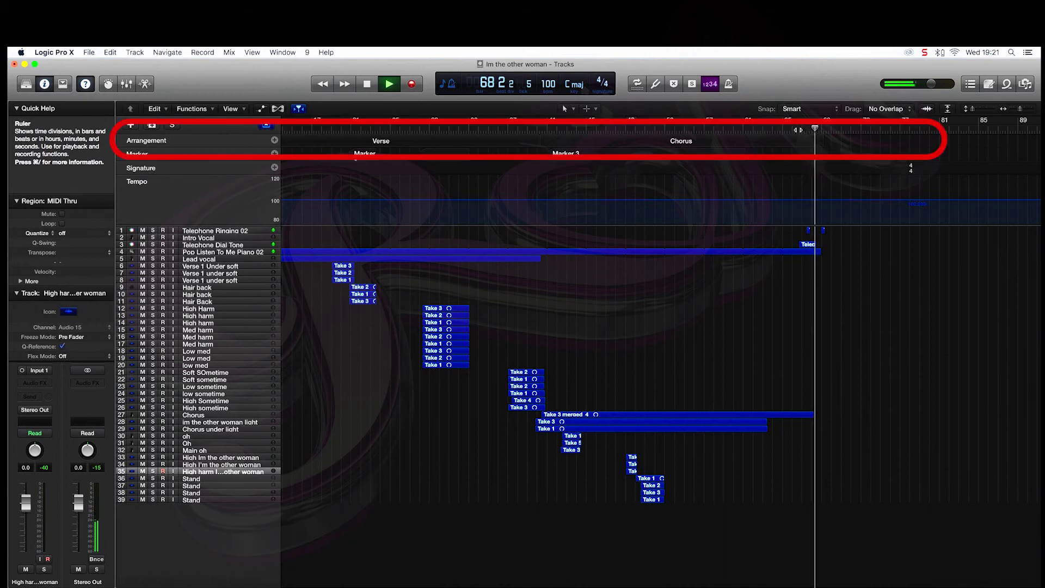
{"action": "key", "text": "space"}
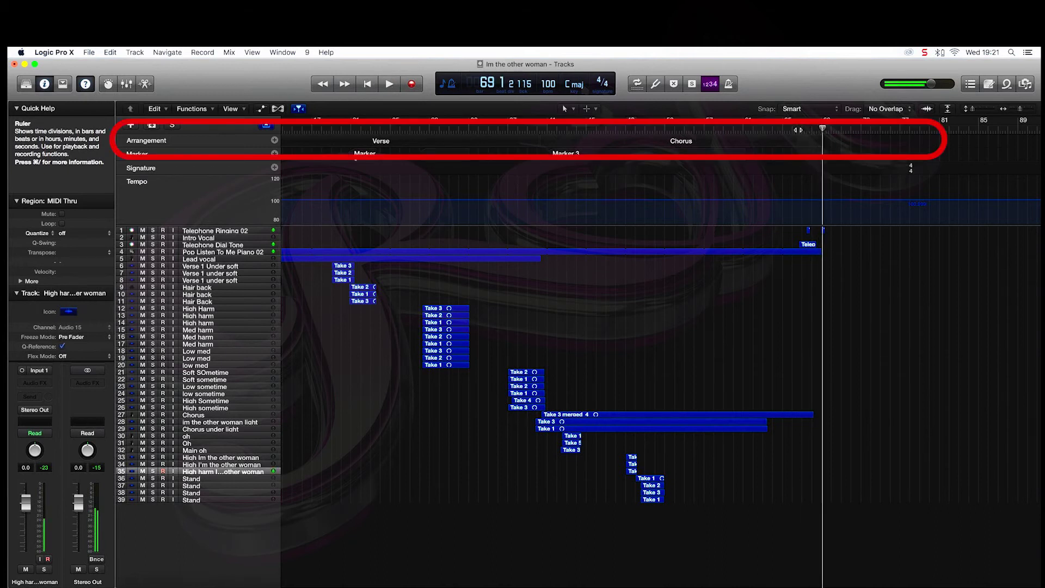
- End the Chorus arrangement marker at bar 66 beat 3 and add an Outro marker from there to about bar 69
{"action": "mouse_move", "coordinate": [819, 144]}
{"action": "left_mouse_down"}
{"action": "mouse_move", "coordinate": [791, 144]}
{"action": "mouse_move", "coordinate": [797, 127]}
{"action": "left_mouse_up"}
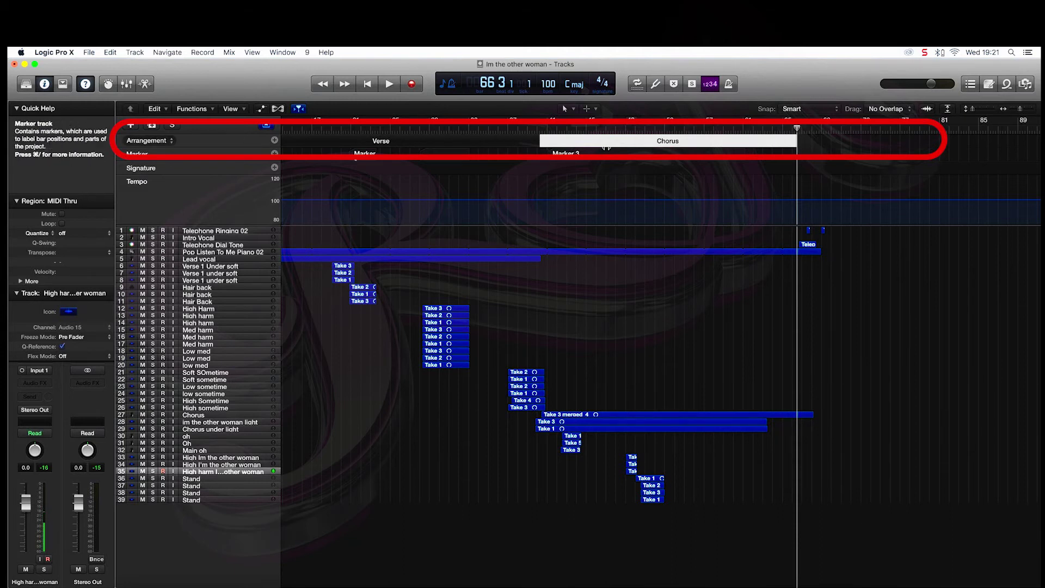
{"action": "left_click", "coordinate": [275, 142]}
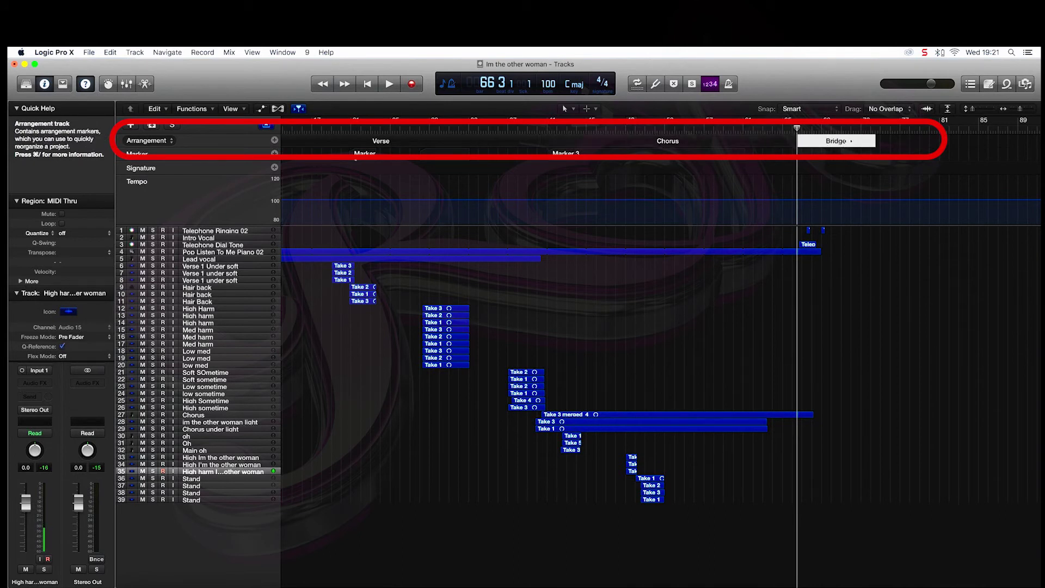
{"action": "left_click", "coordinate": [845, 140]}
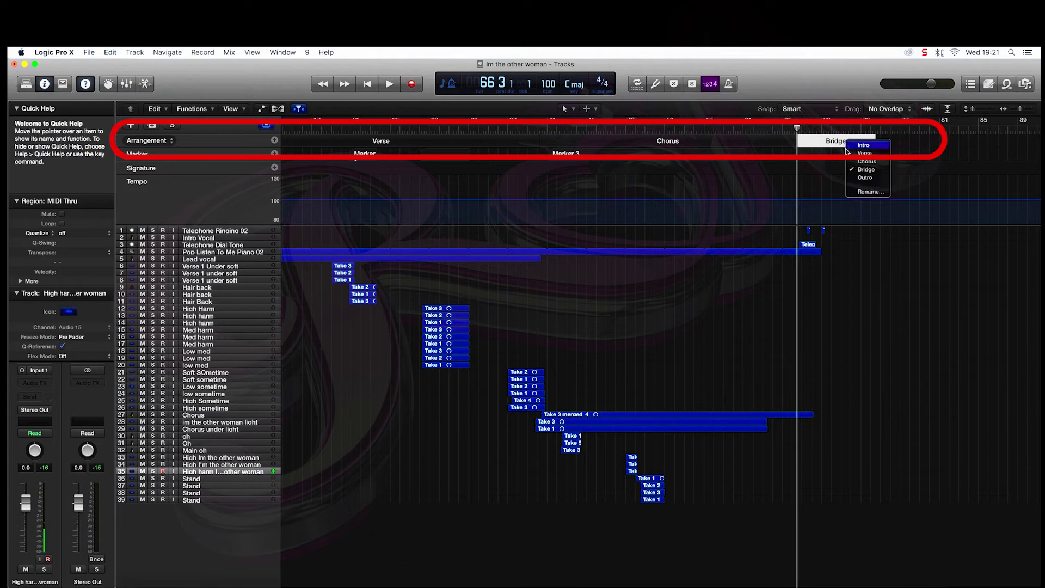
{"action": "left_click", "coordinate": [865, 177]}
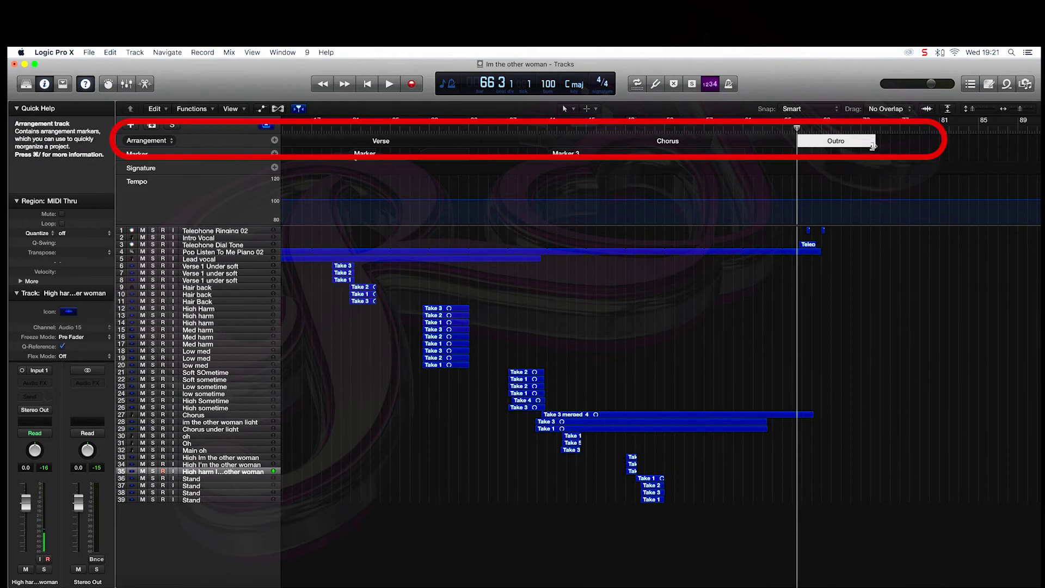
{"action": "left_click_drag", "start_coordinate": [873, 145], "coordinate": [825, 146]}
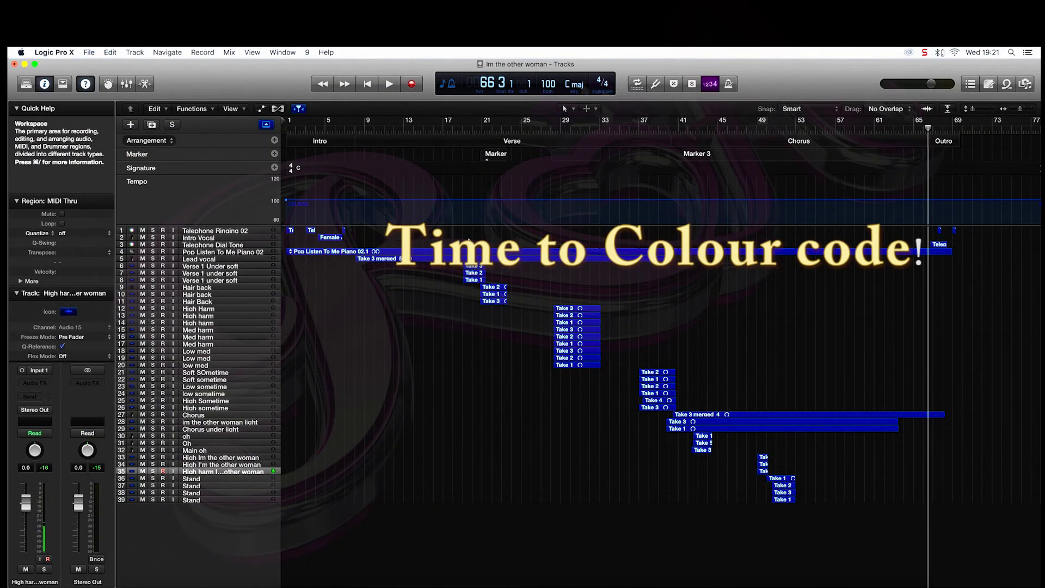
- Colour the Pop Listen To Me Piano region yellow, moving the colour palette clear of the upper tracks
{"action": "left_click", "coordinate": [354, 251]}
{"action": "key", "text": "u"}
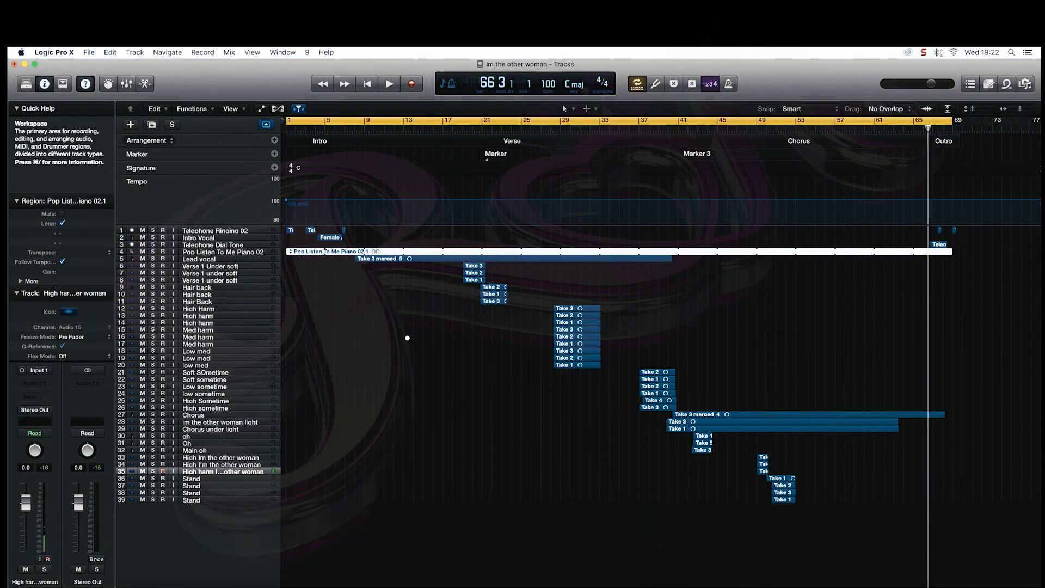
{"action": "key", "text": "alt+c"}
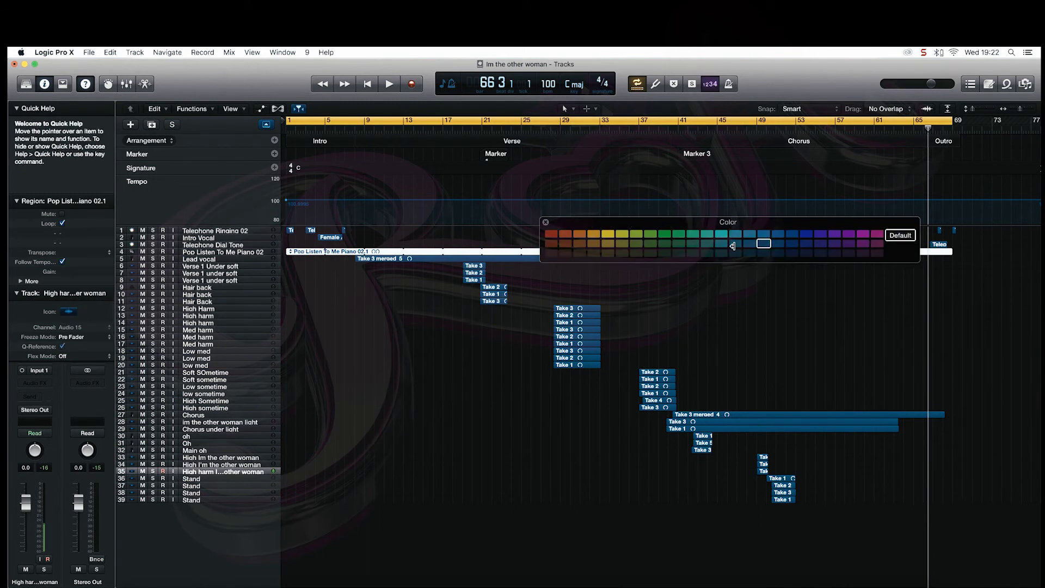
{"action": "left_click", "coordinate": [606, 234]}
{"action": "left_click_drag", "start_coordinate": [599, 217], "coordinate": [403, 389]}
{"action": "left_click", "coordinate": [381, 345]}
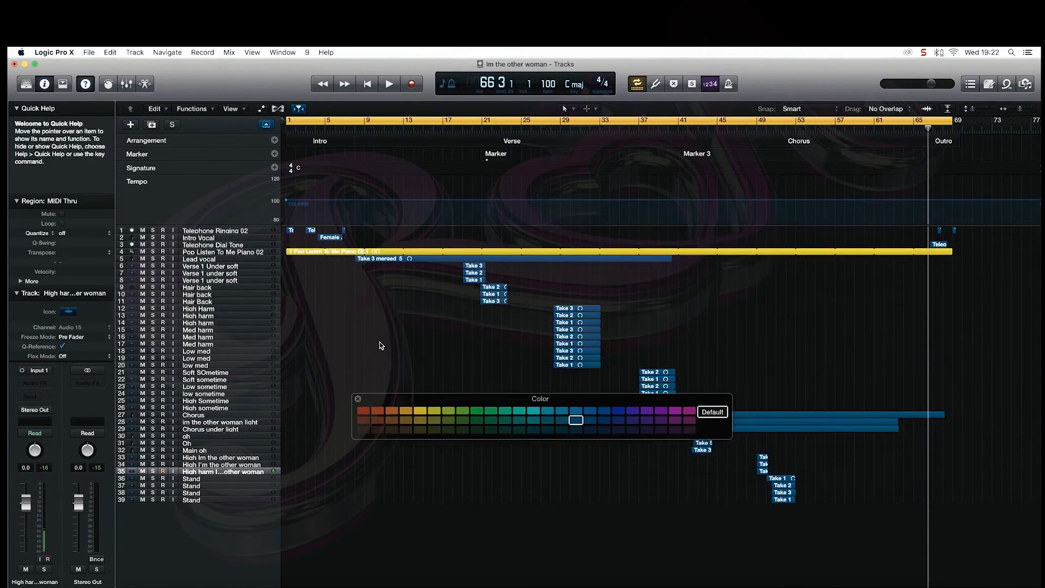
- Colour the Lead vocal region red
{"action": "left_click", "coordinate": [357, 259]}
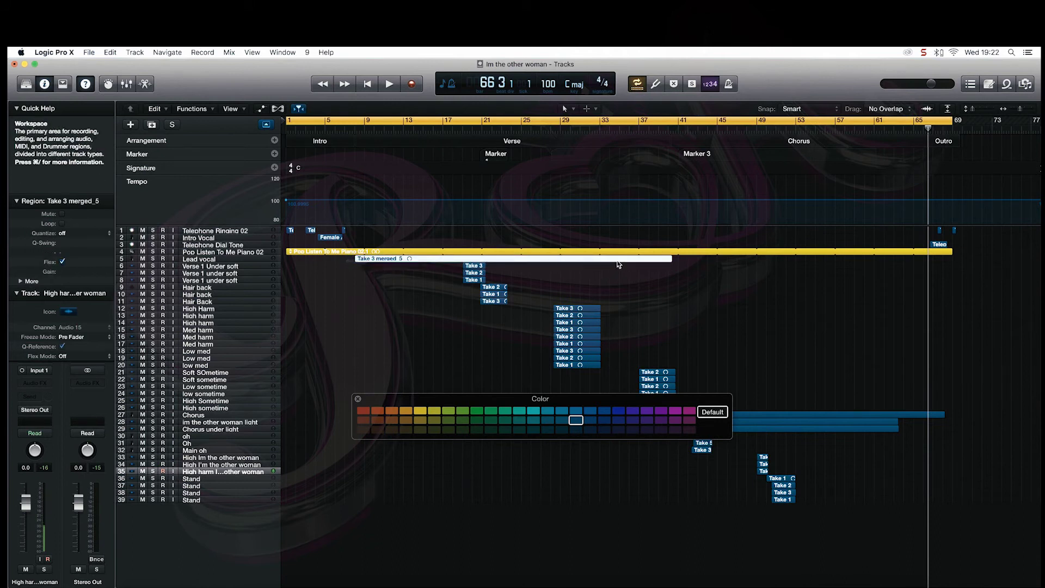
{"action": "key", "text": "super+u"}
{"action": "left_click", "coordinate": [364, 411]}
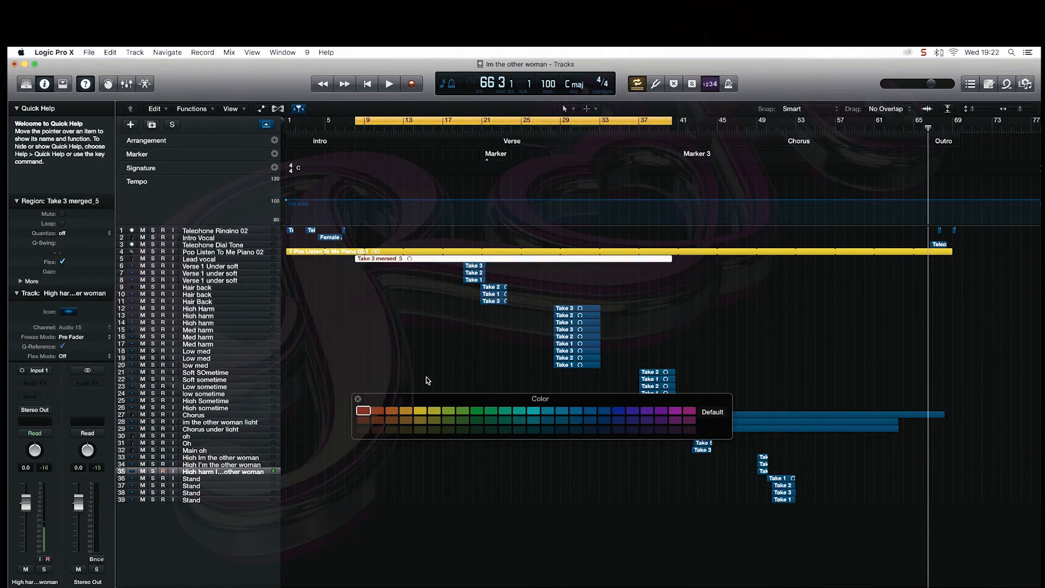
{"action": "left_click", "coordinate": [436, 346]}
- Colour all verse backing vocal regions, from Verse 1 Under soft down to High sometime, magenta
{"action": "left_click_drag", "start_coordinate": [455, 267], "coordinate": [650, 438]}
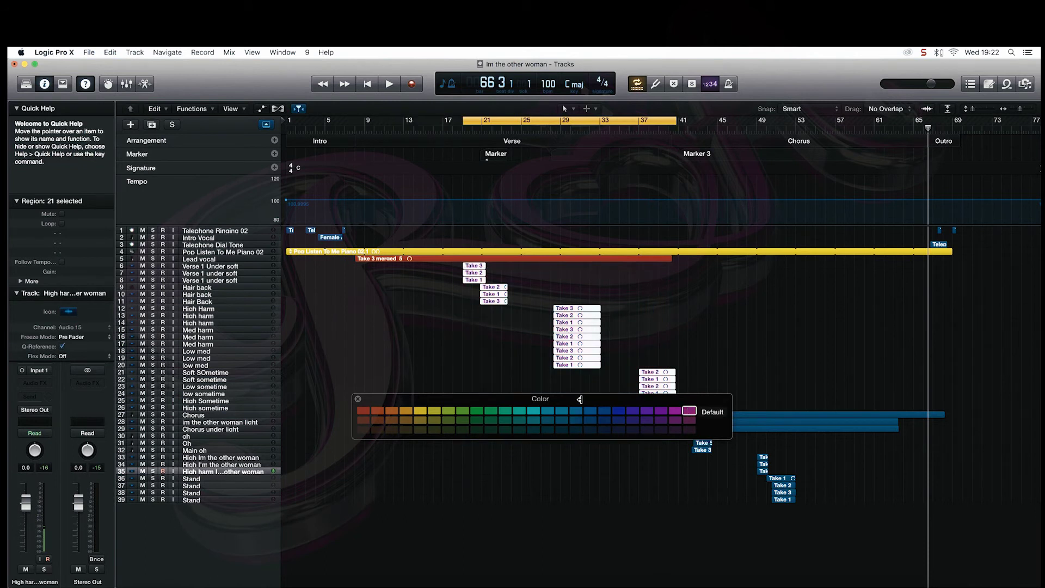
{"action": "left_click_drag", "start_coordinate": [578, 398], "coordinate": [504, 457]}
{"action": "left_click", "coordinate": [553, 414]}
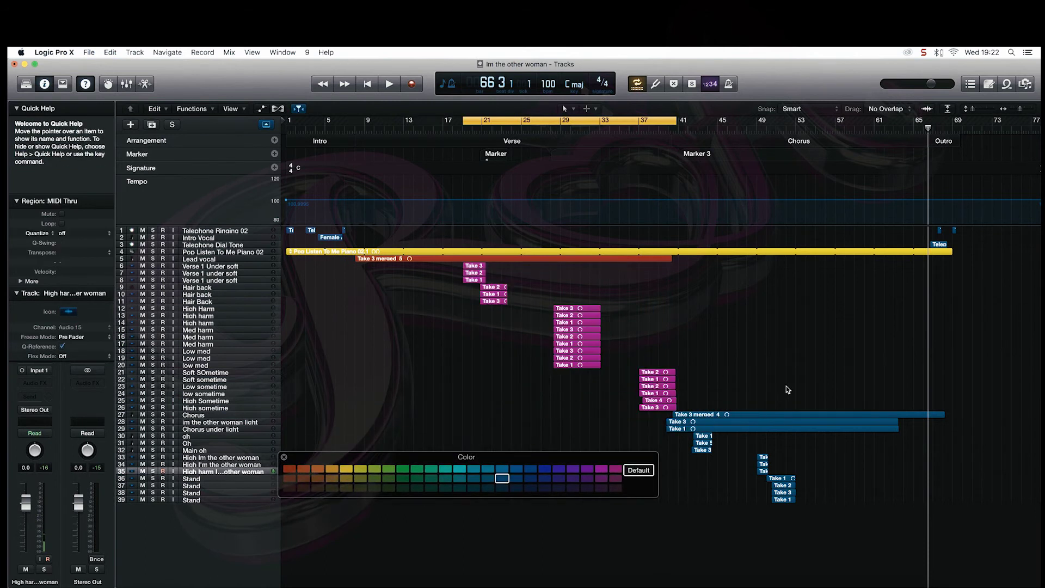
- Colour the merged take region on the Chorus track green
{"action": "left_click", "coordinate": [670, 422]}
{"action": "left_click", "coordinate": [741, 416]}
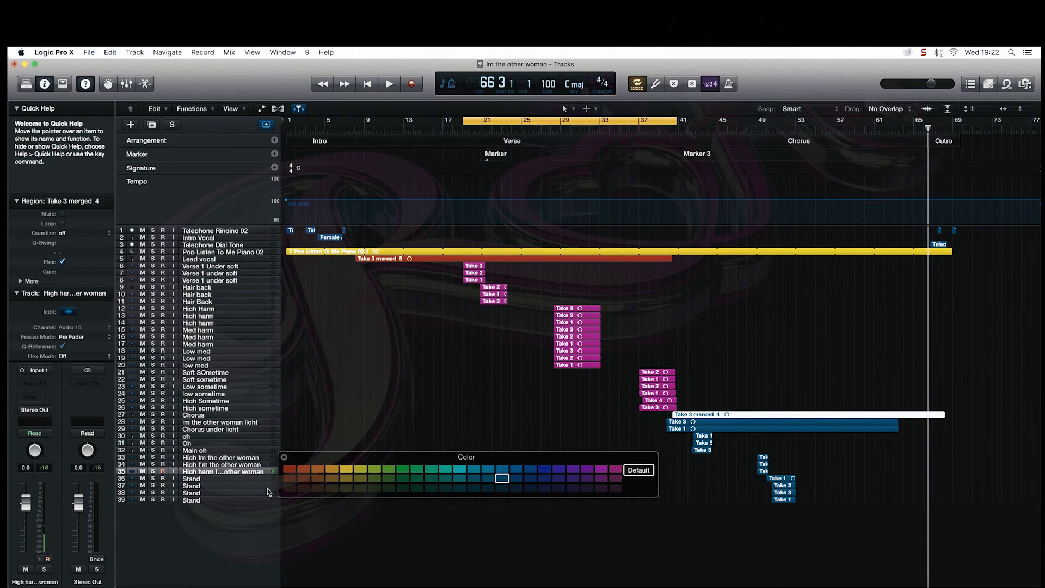
{"action": "left_click", "coordinate": [388, 472]}
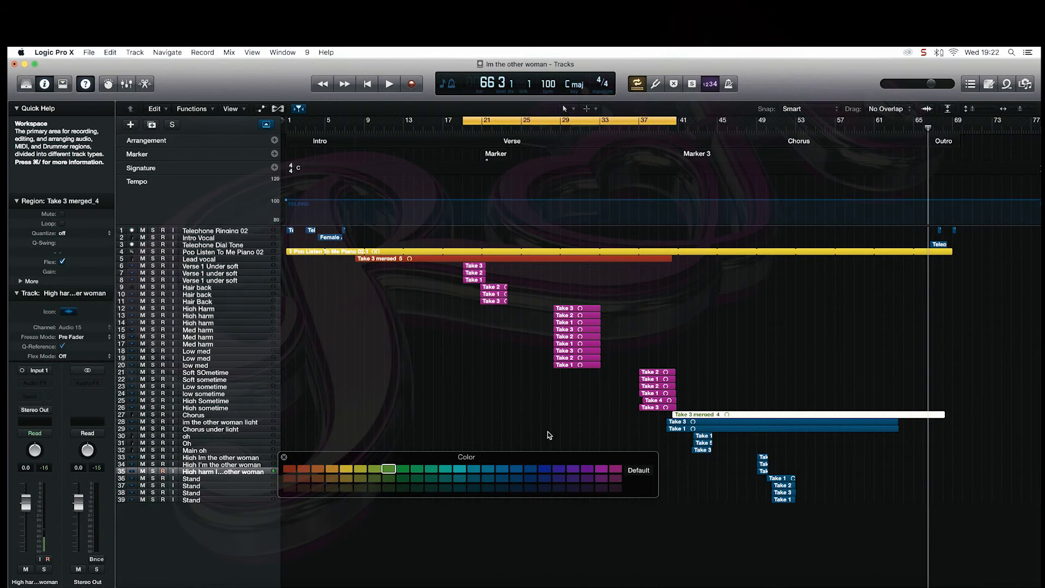
{"action": "left_click", "coordinate": [571, 435]}
- Colour all backing vocal regions beneath the Chorus track, down to the last Stand track, magenta
{"action": "left_click_drag", "start_coordinate": [658, 419], "coordinate": [833, 513]}
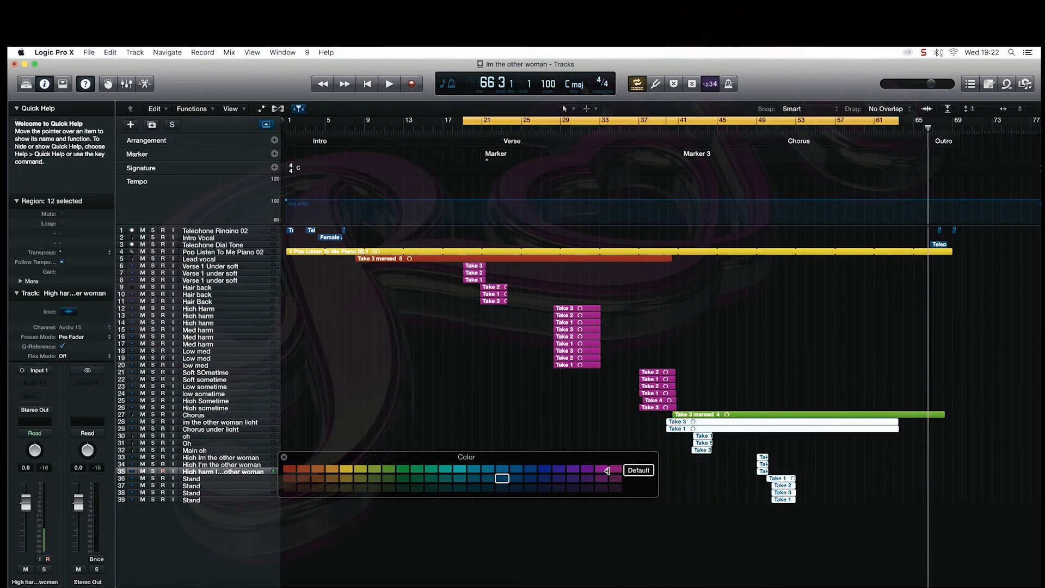
{"action": "left_click", "coordinate": [615, 468]}
{"action": "left_click", "coordinate": [561, 430]}
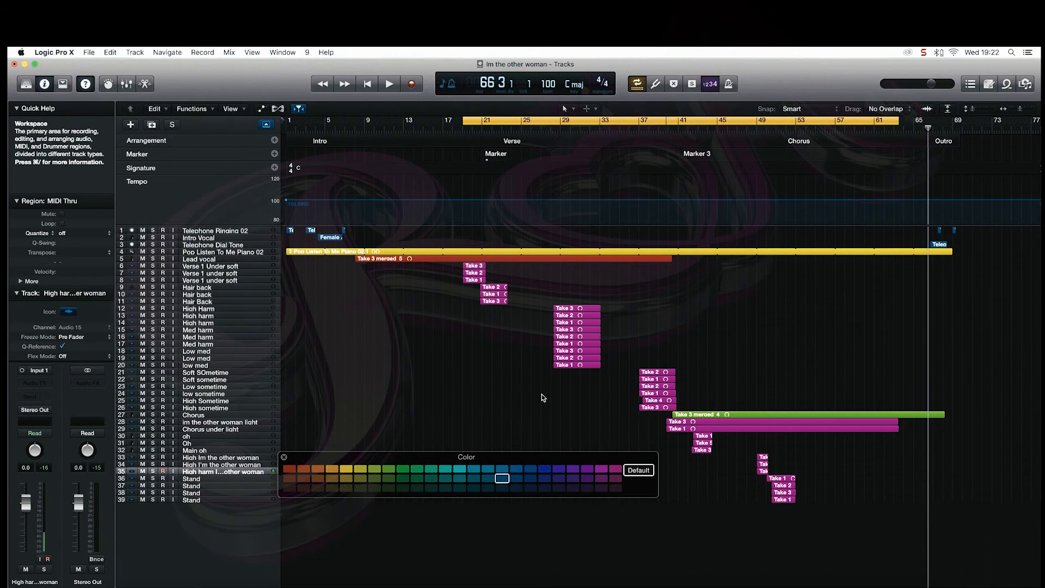
{"action": "scroll", "coordinate": [454, 346], "scroll_direction": "left", "scroll_amount": 1}
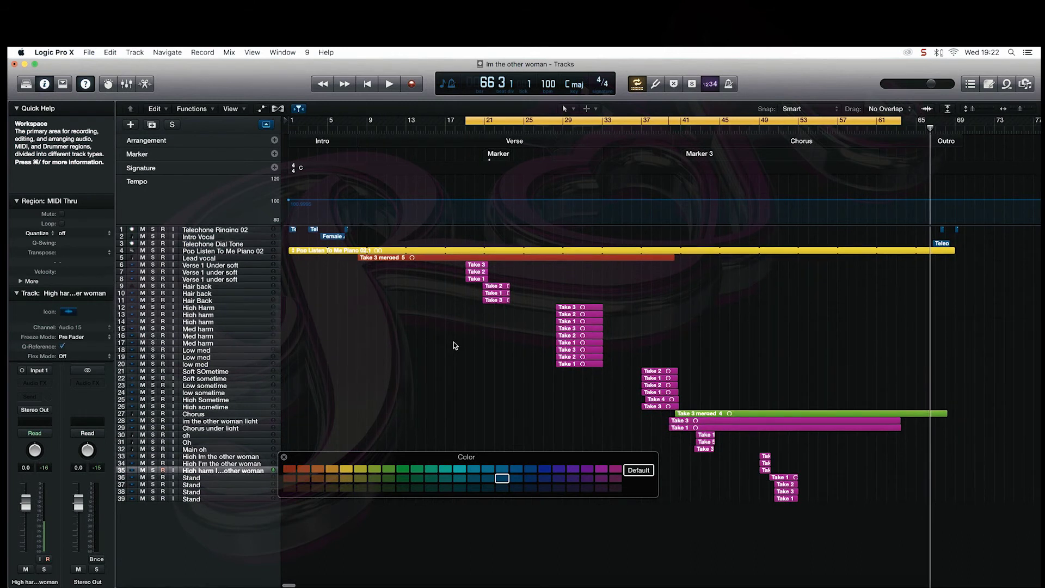
{"action": "left_click", "coordinate": [392, 258]}
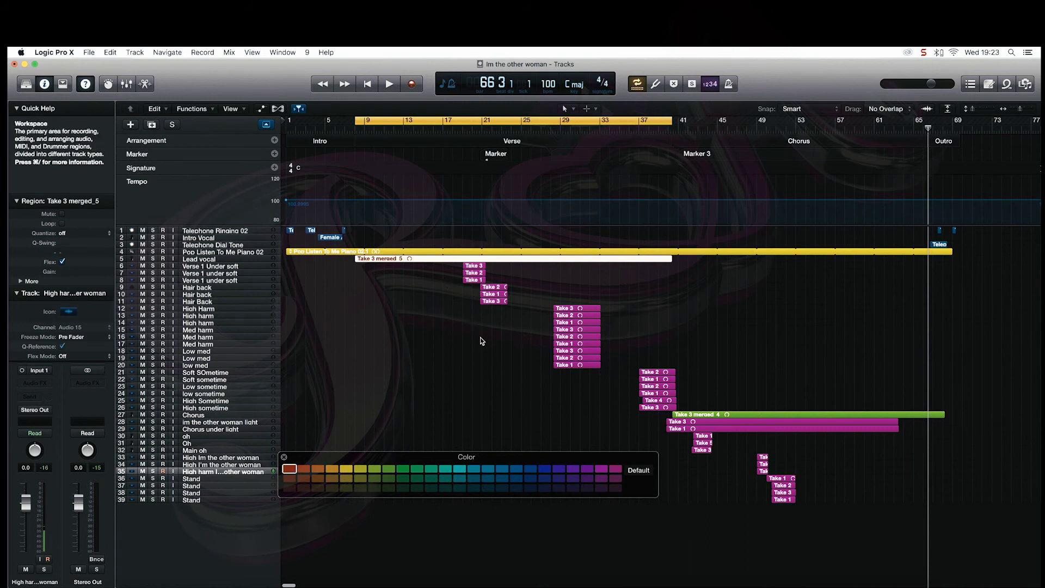
{"action": "left_click", "coordinate": [481, 340]}
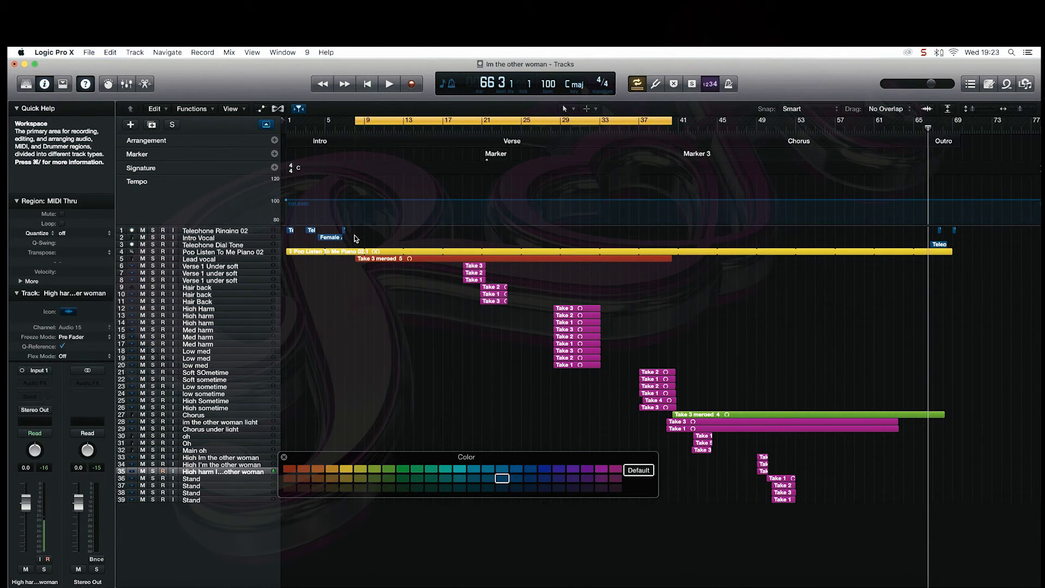
- Colour the telephone ringing and Intro Vocal regions in the song's intro light blue
{"action": "left_click_drag", "start_coordinate": [354, 239], "coordinate": [284, 226]}
{"action": "key", "text": "super+u"}
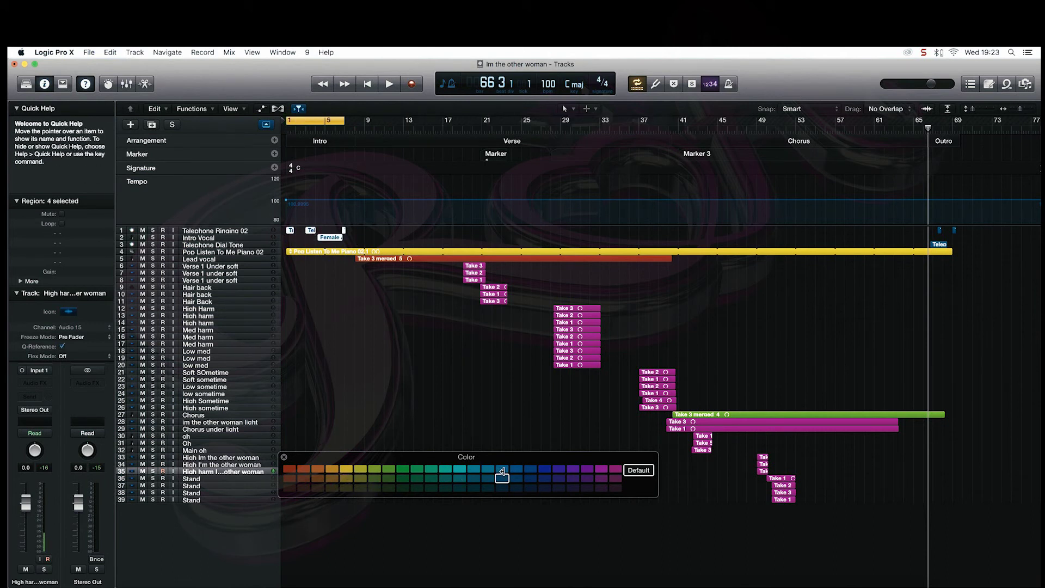
{"action": "left_click", "coordinate": [473, 469]}
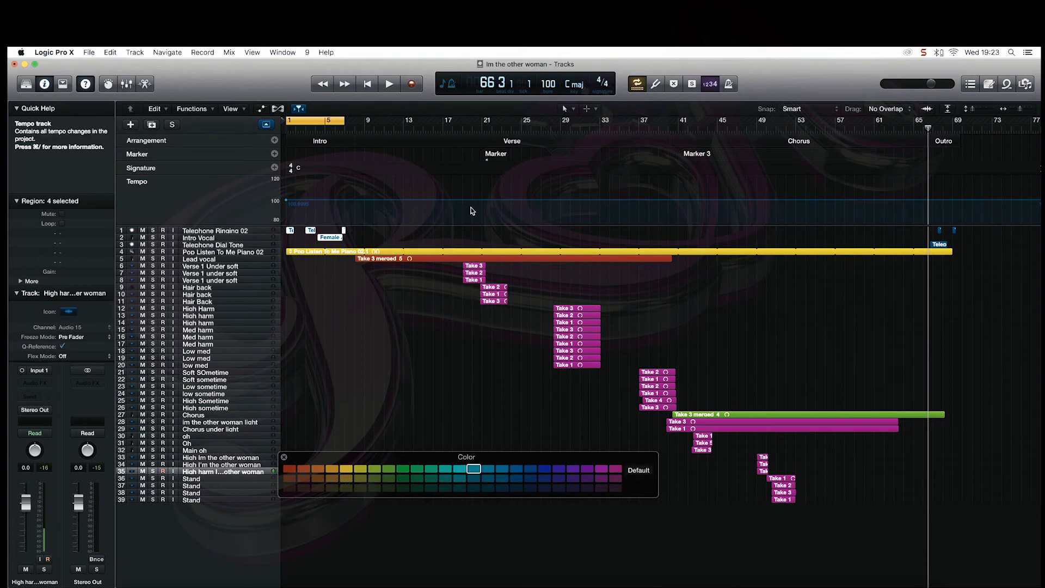
{"action": "left_click", "coordinate": [629, 238]}
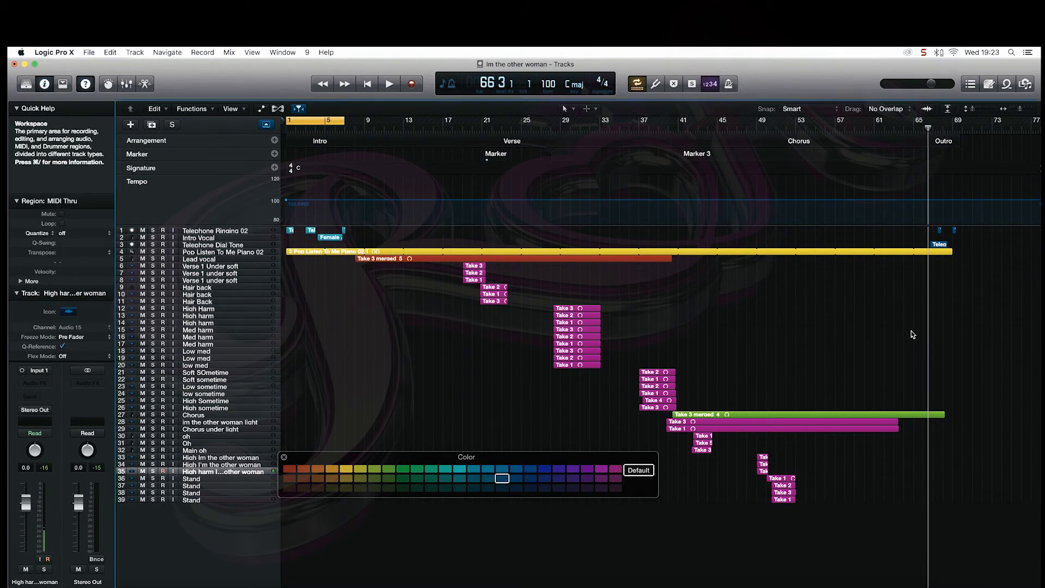
- Colour the telephone ringing and dial tone regions in the outro light blue, and close the colour palette
{"action": "left_click_drag", "start_coordinate": [913, 232], "coordinate": [958, 245]}
{"action": "key", "text": "super+u"}
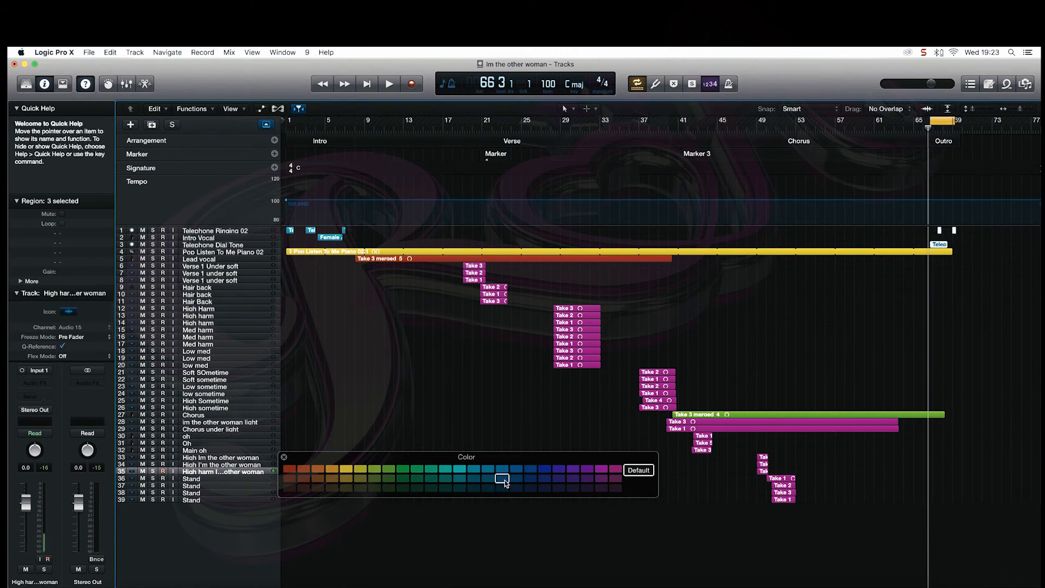
{"action": "left_click", "coordinate": [891, 270]}
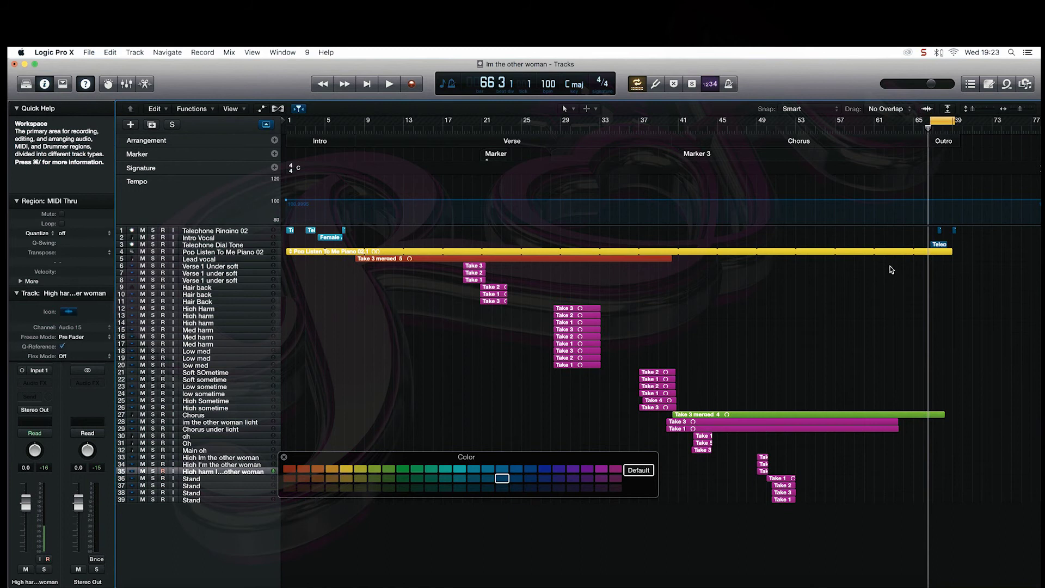
{"action": "left_click", "coordinate": [502, 468]}
{"action": "left_click_drag", "start_coordinate": [919, 234], "coordinate": [968, 249]}
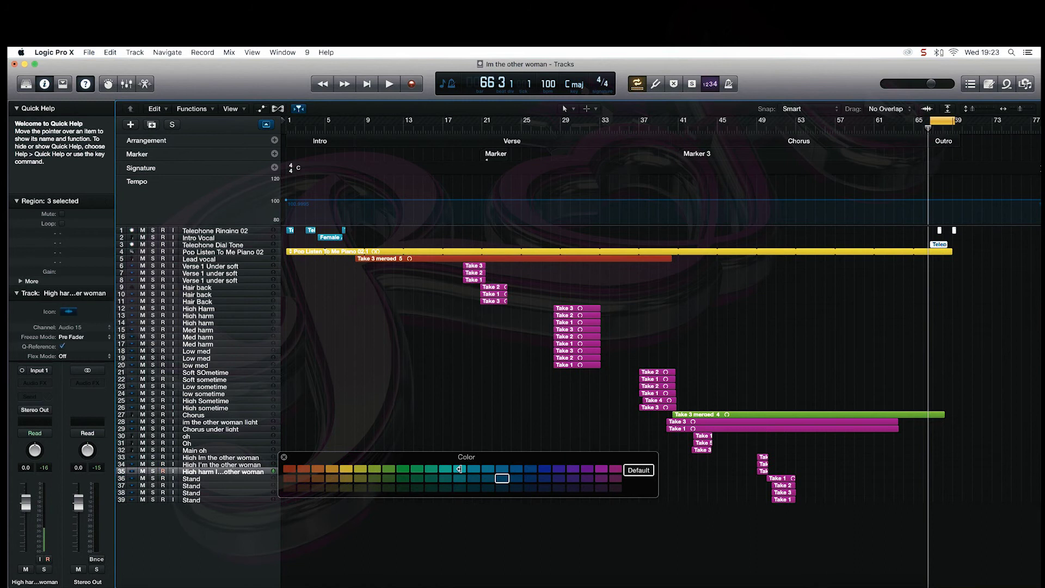
{"action": "left_click", "coordinate": [484, 470]}
{"action": "left_click", "coordinate": [859, 289]}
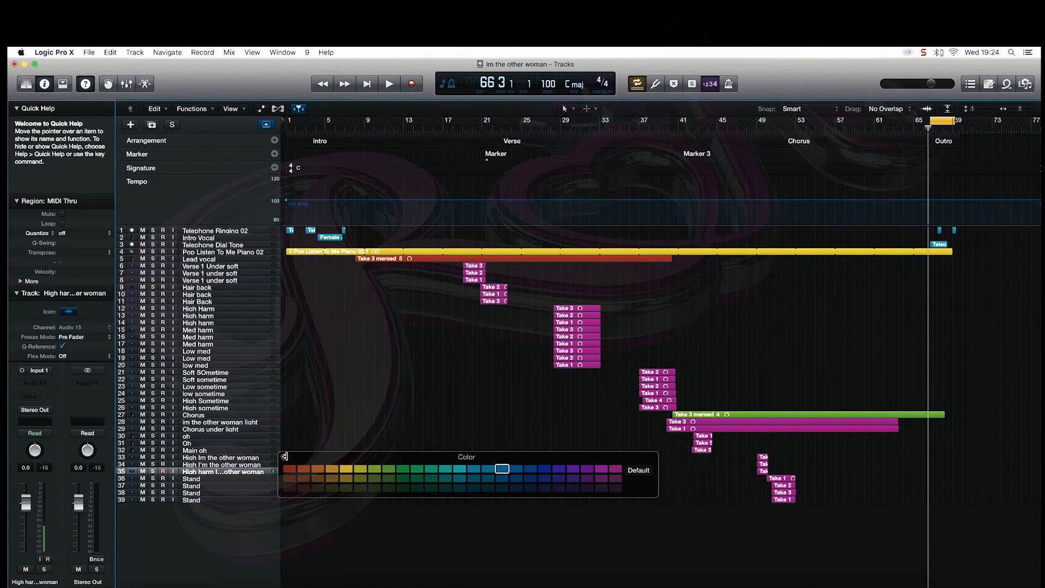
{"action": "left_click", "coordinate": [283, 456]}
- Colour the Intro arrangement marker light blue and the Verse arrangement marker red
{"action": "left_click", "coordinate": [324, 142]}
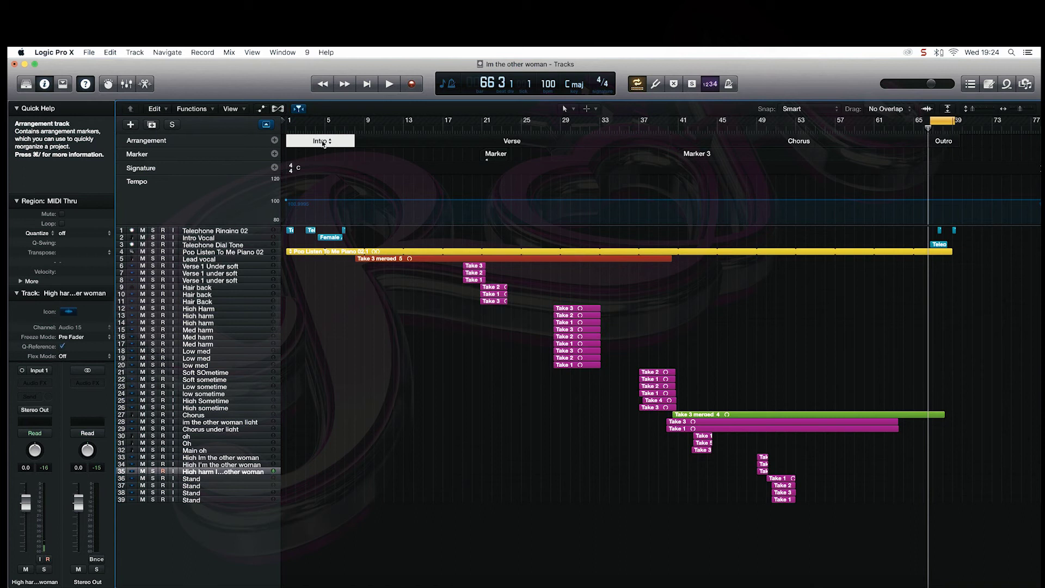
{"action": "key", "text": "alt+c"}
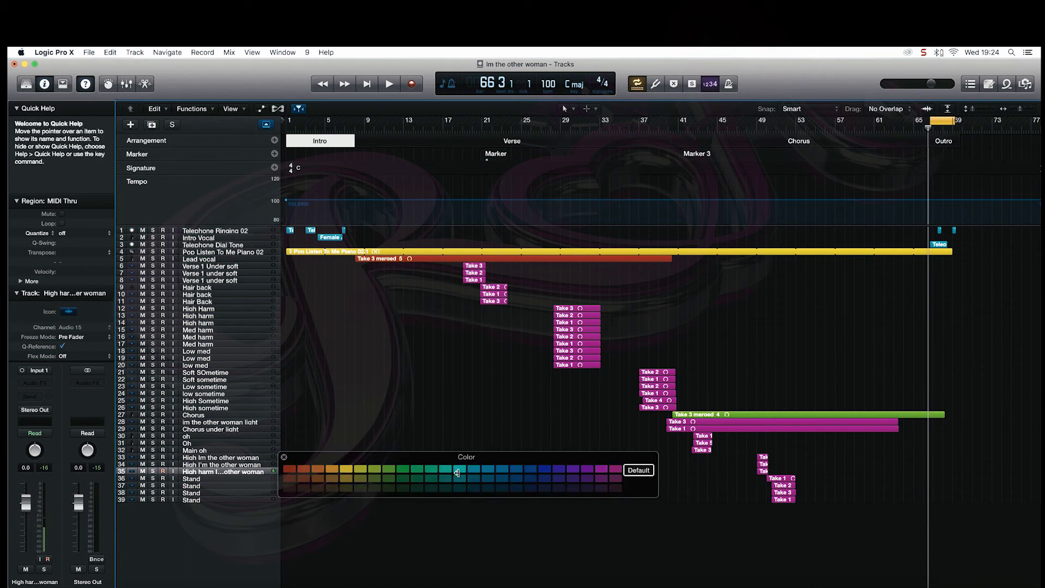
{"action": "left_click", "coordinate": [474, 468]}
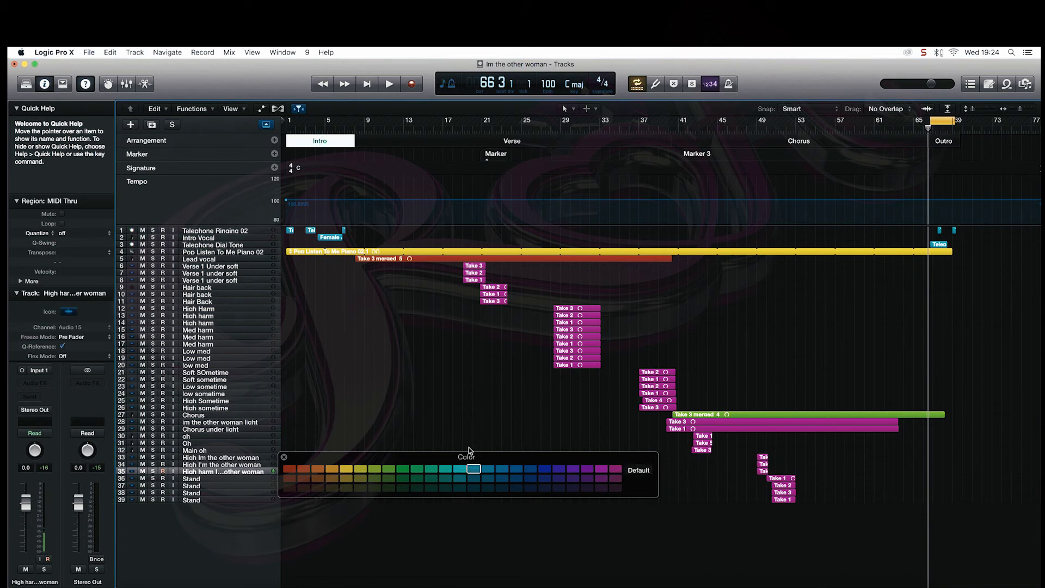
{"action": "left_click", "coordinate": [468, 140]}
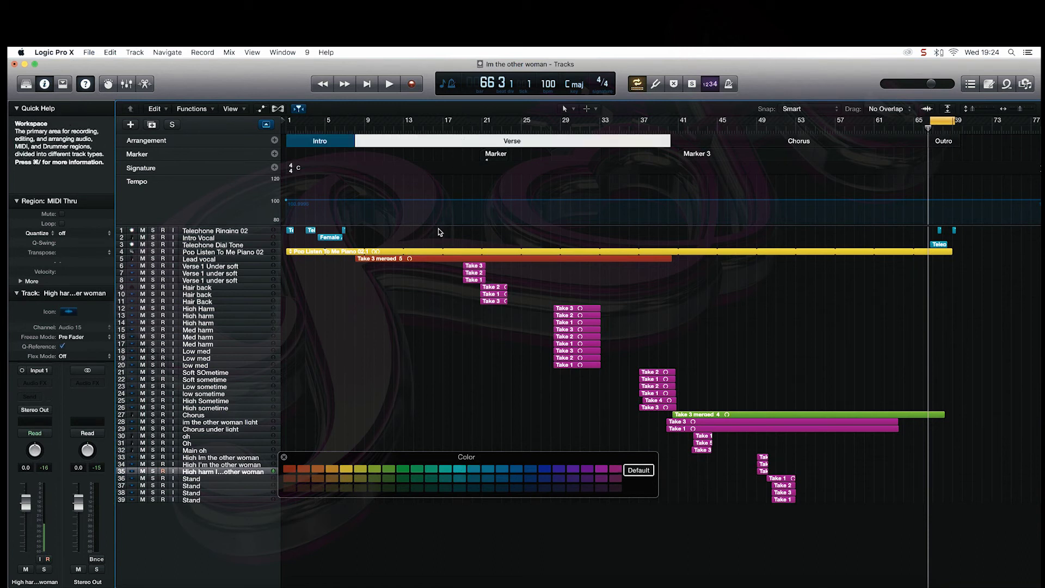
{"action": "left_click", "coordinate": [288, 469]}
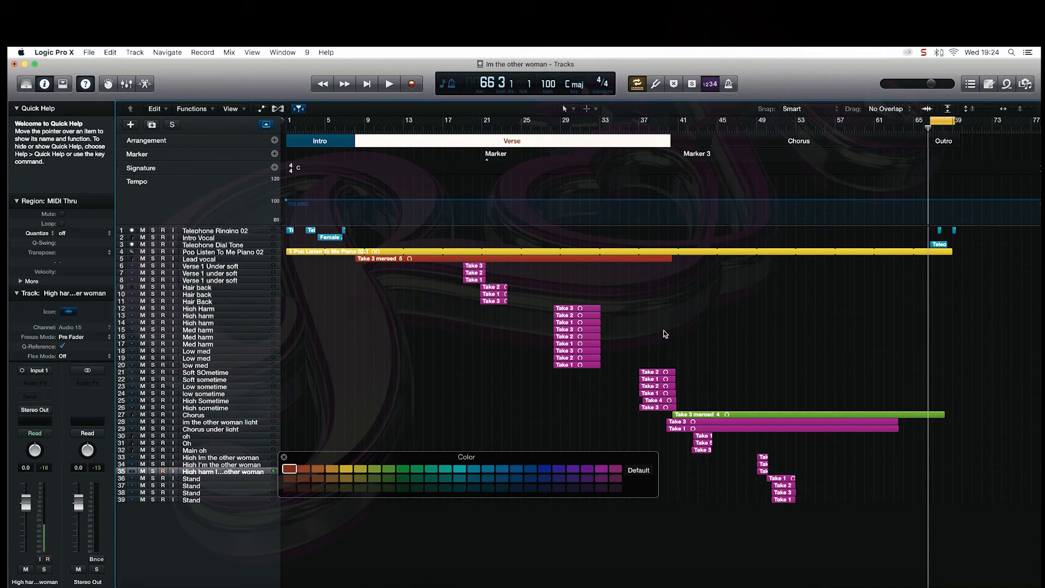
- Colour the Chorus arrangement marker green
{"action": "left_click", "coordinate": [791, 141]}
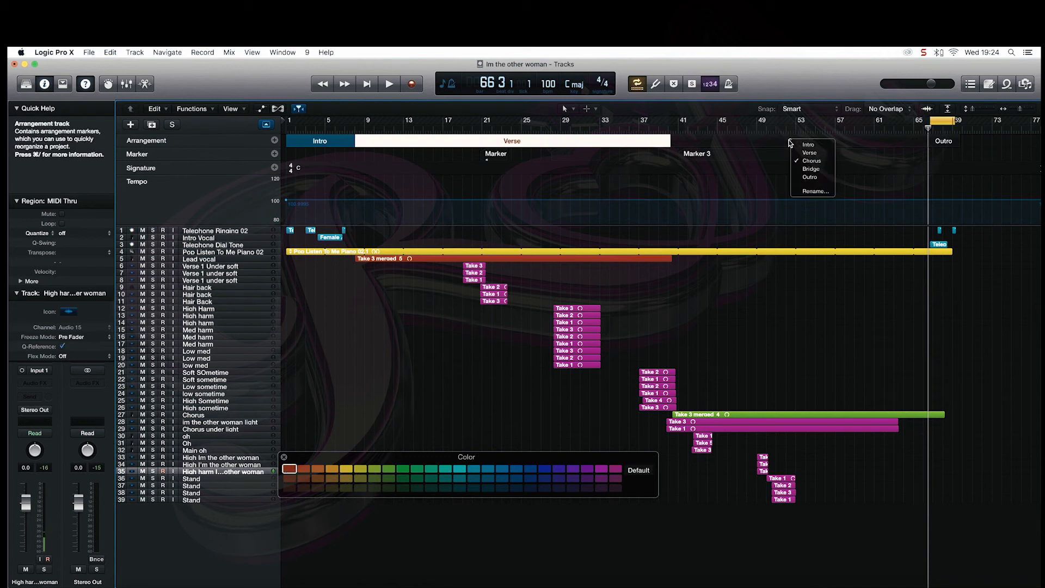
{"action": "left_click", "coordinate": [751, 137]}
{"action": "left_click", "coordinate": [738, 143]}
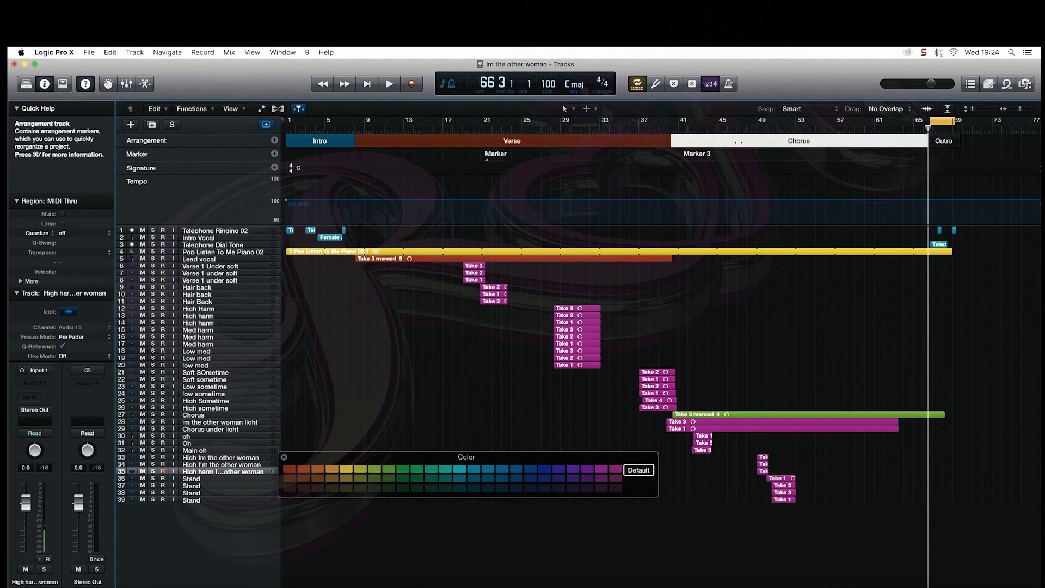
{"action": "left_click", "coordinate": [406, 472]}
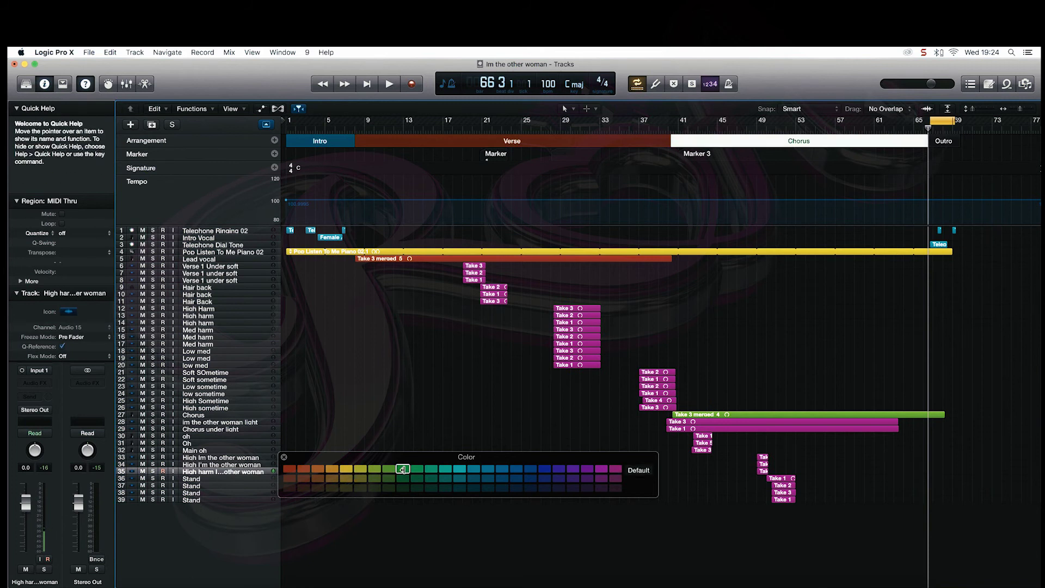
- Colour the Outro arrangement marker light blue to match the Intro marker, and close the colour palette
{"action": "left_click", "coordinate": [951, 142]}
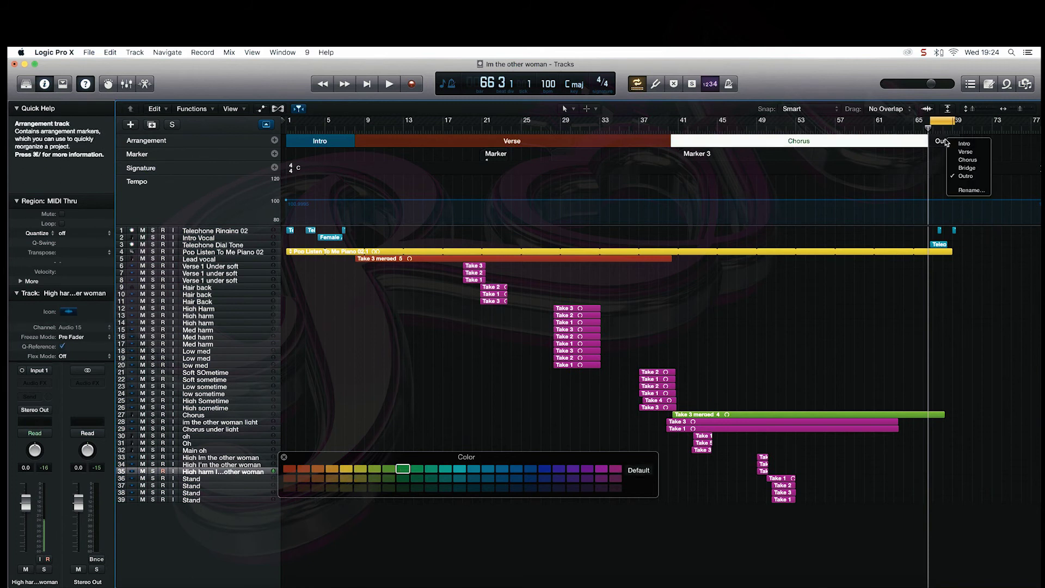
{"action": "left_click", "coordinate": [951, 144]}
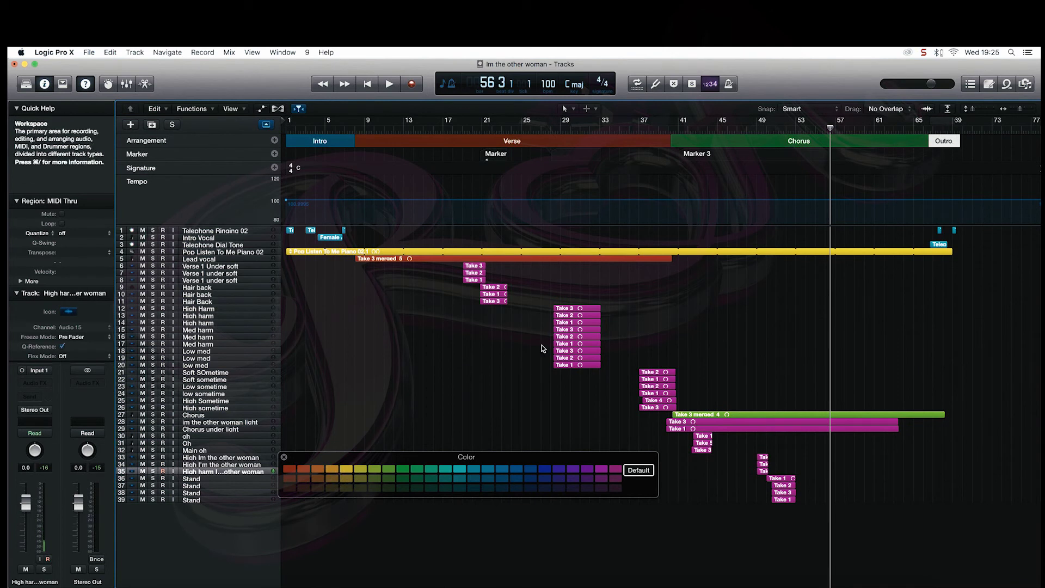
{"action": "left_click", "coordinate": [458, 470]}
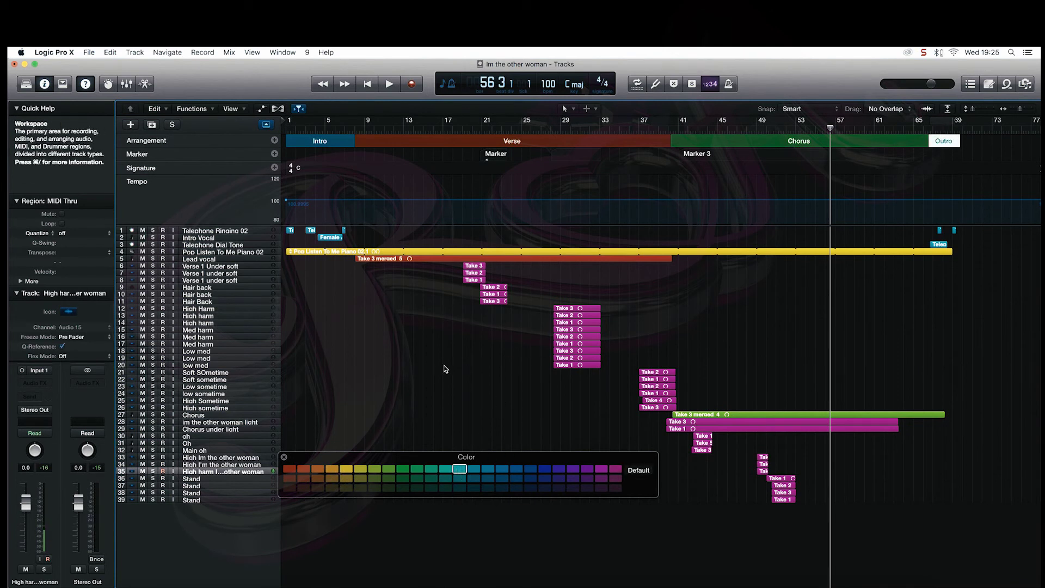
{"action": "left_click", "coordinate": [474, 469]}
{"action": "left_click", "coordinate": [946, 141]}
{"action": "left_click", "coordinate": [937, 265]}
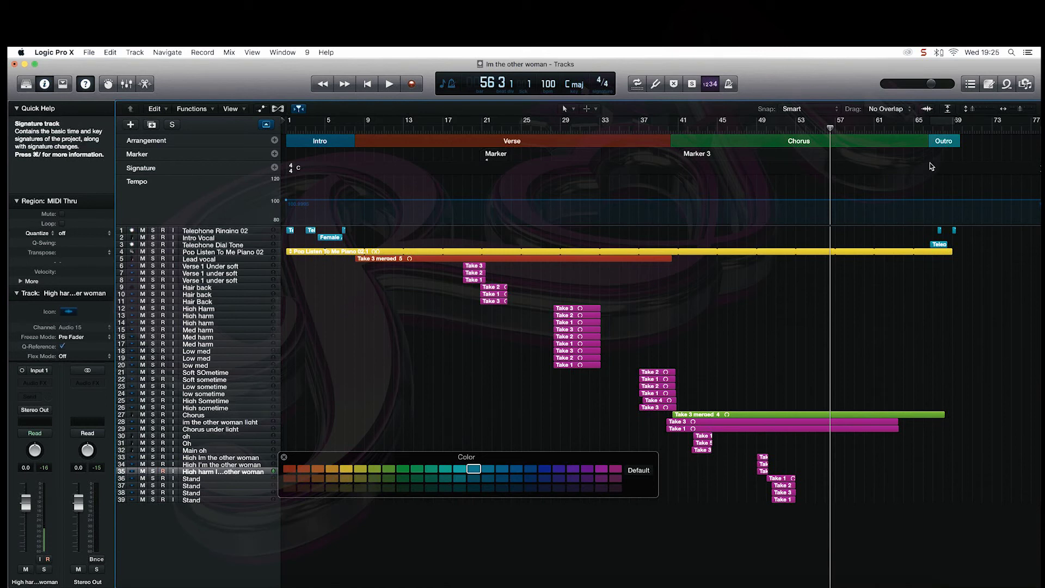
{"action": "left_click", "coordinate": [283, 457]}
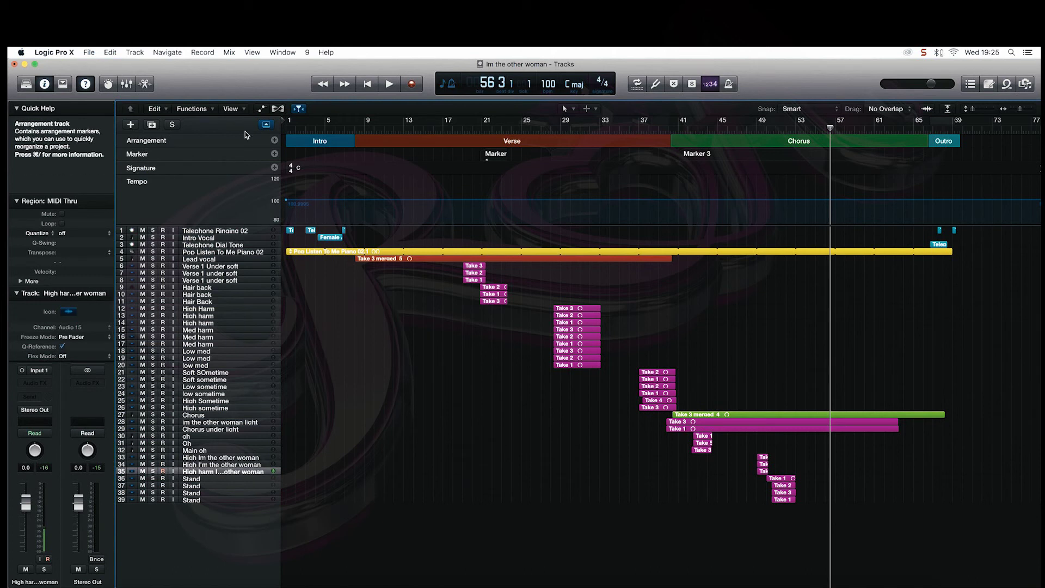
- Hide the global tracks above the track list, and show them again
{"action": "left_click", "coordinate": [266, 126]}
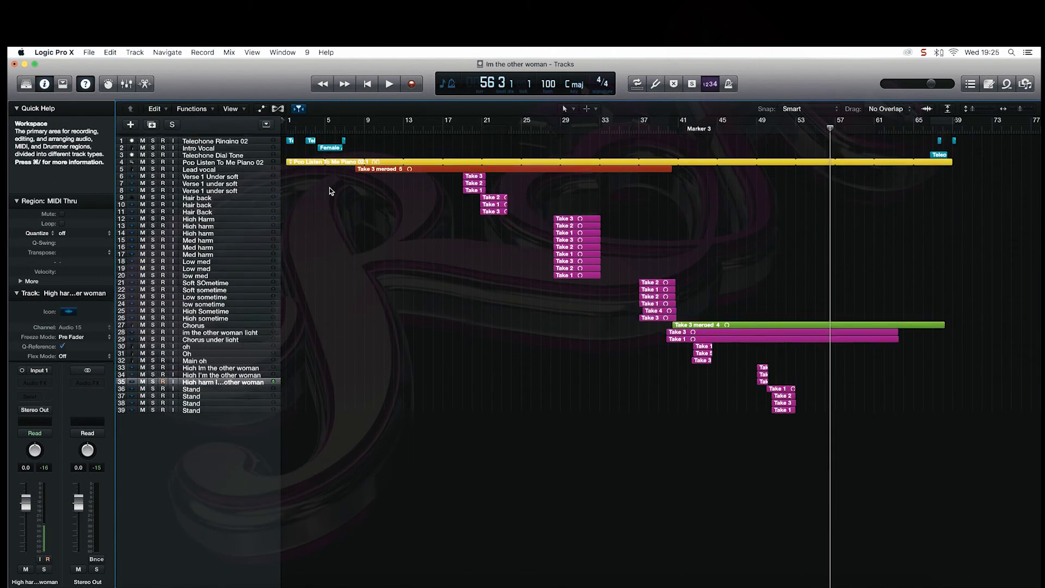
{"action": "left_click", "coordinate": [267, 125]}
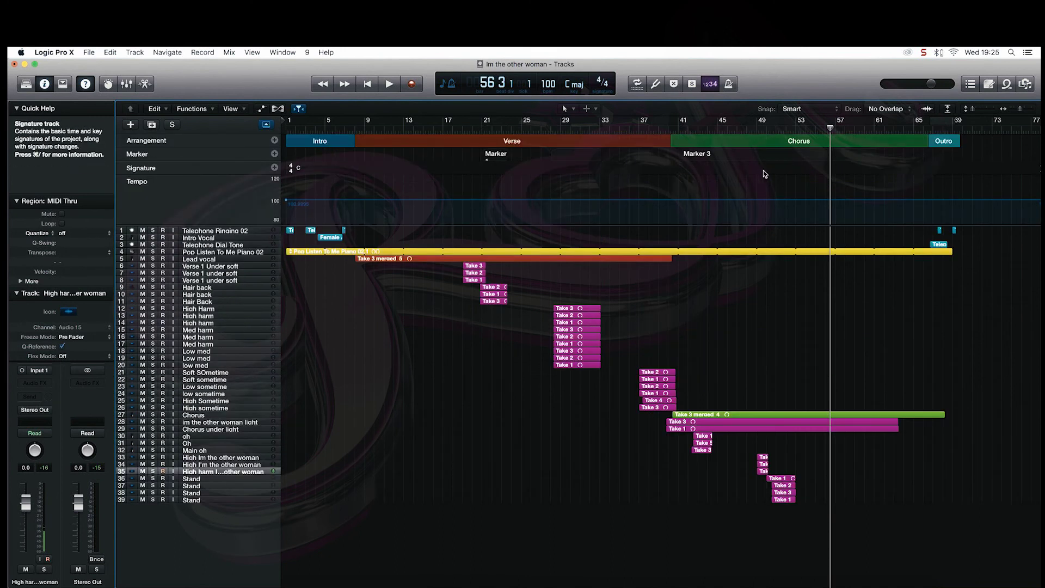